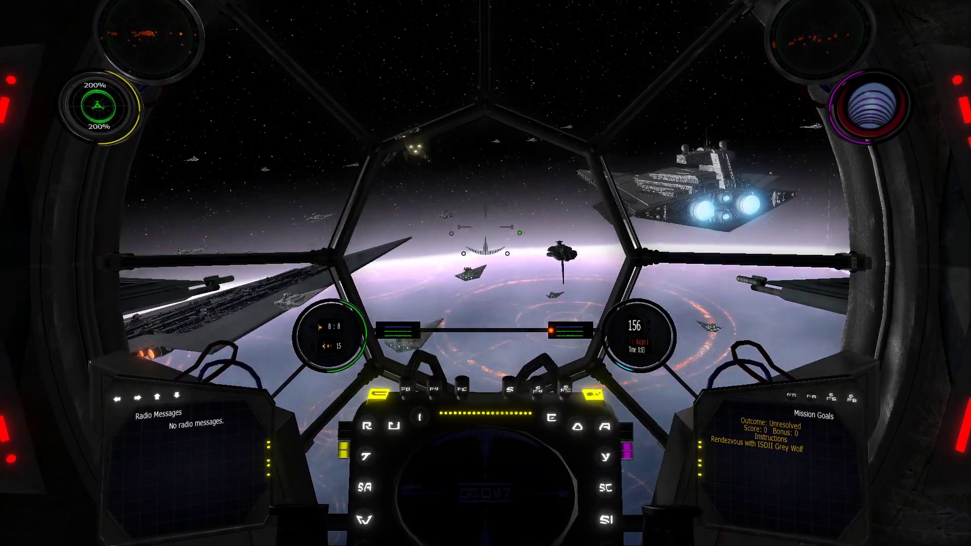
key("F2")
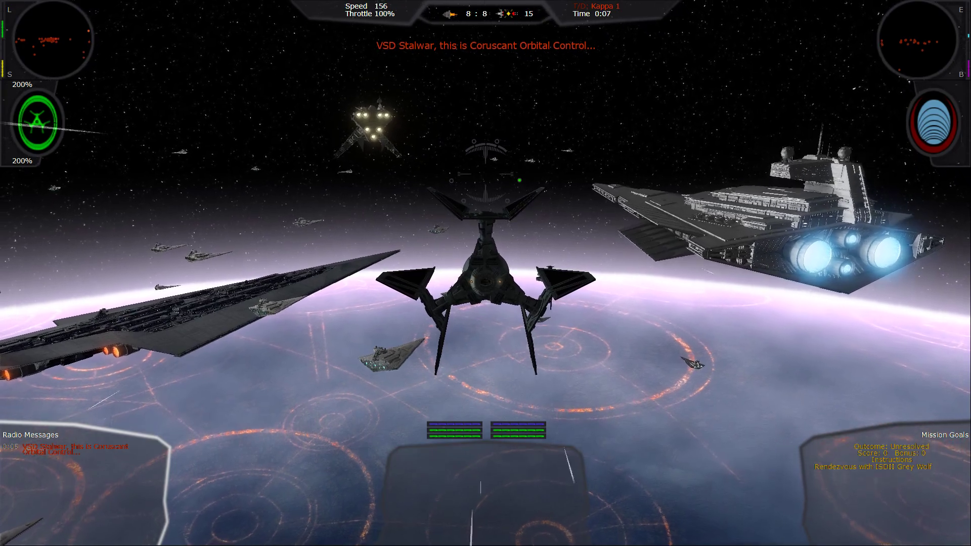
key("minus")
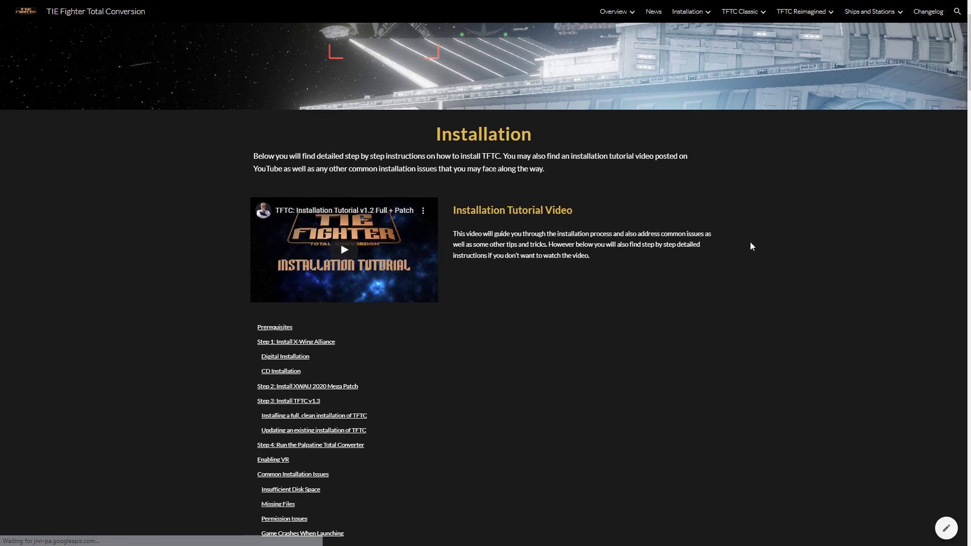
Review the TFTC website's installation instructions, including the Step 3 setup choices, and open the Tour of Duty Campaigns page for TFTC Classic
scroll(750, 247, "down", 10)
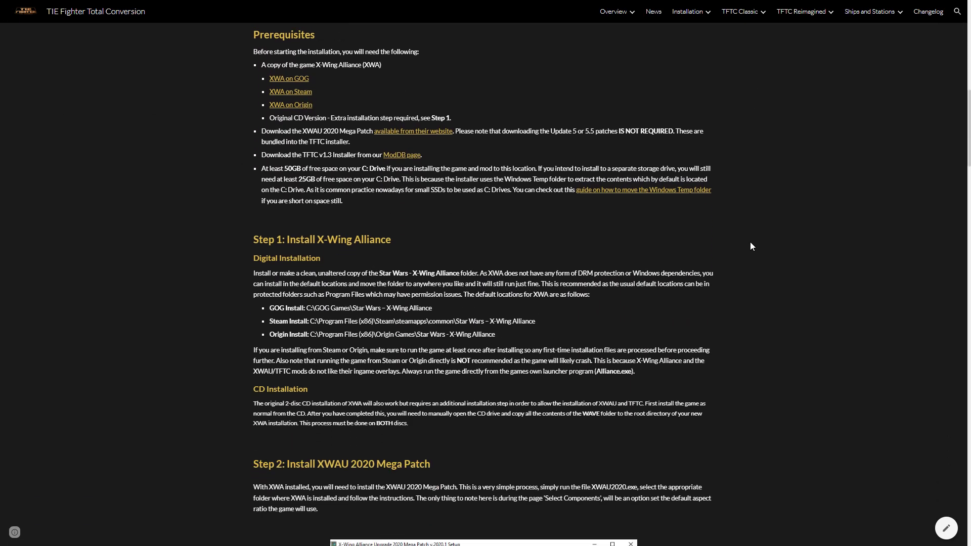
scroll(751, 246, "down", 4)
scroll(750, 246, "down", 10)
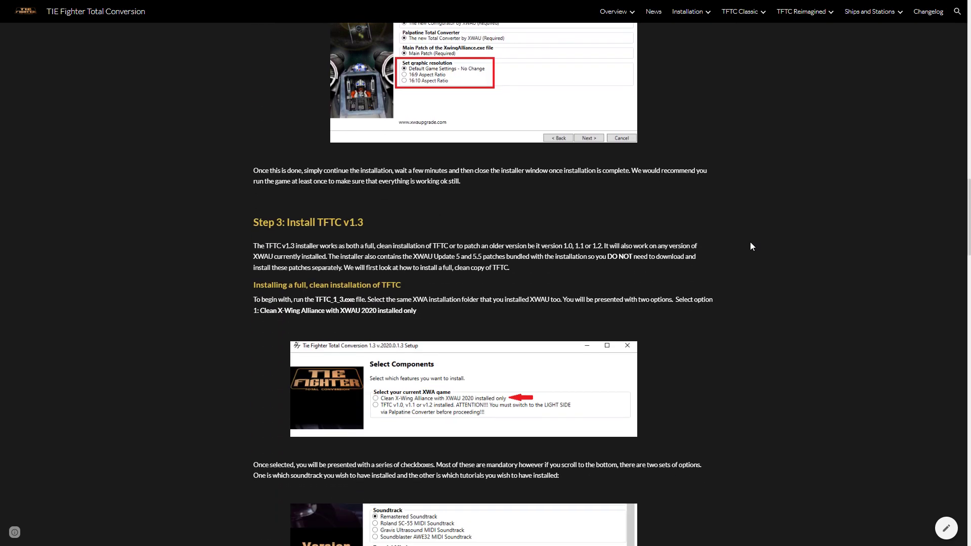
scroll(750, 242, "down", 5)
mouse_move(756, 10)
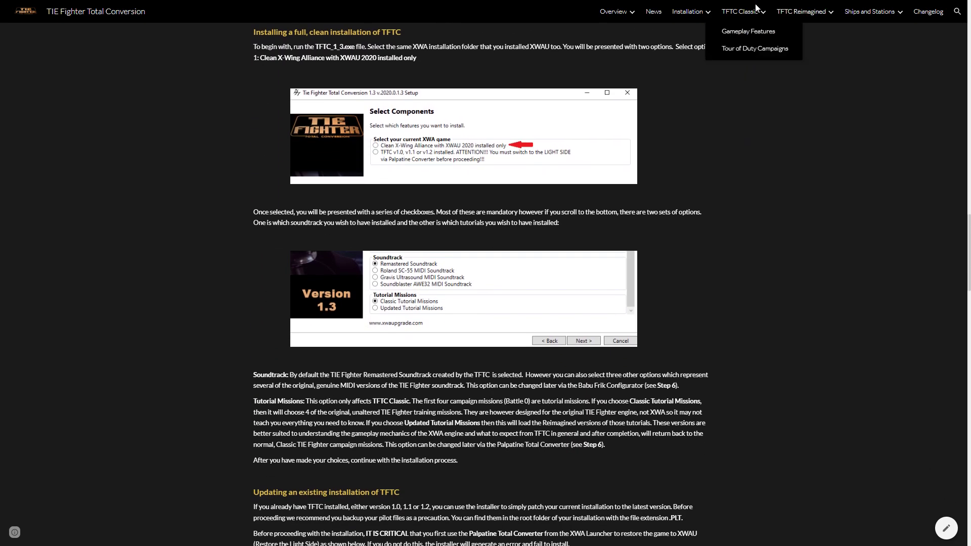
left_click(768, 49)
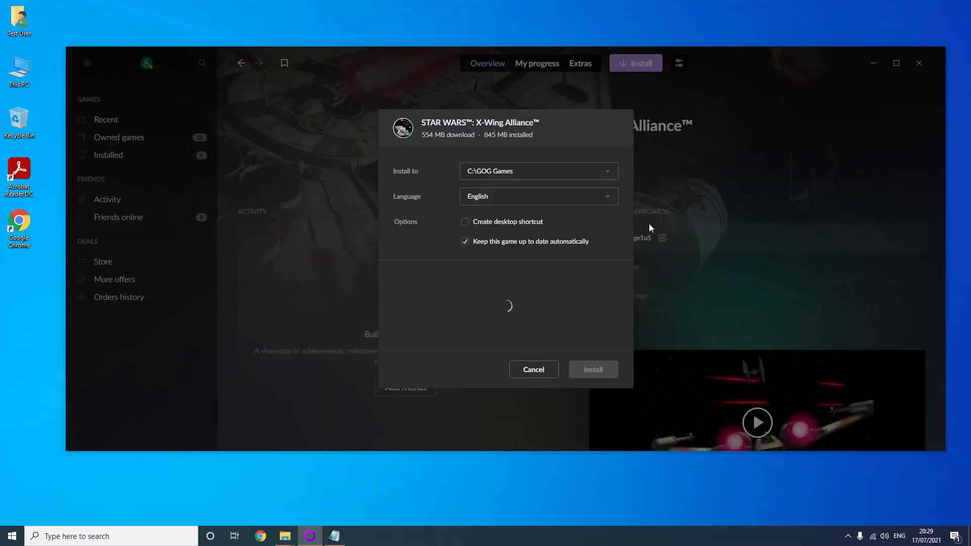
Install STAR WARS: X-Wing Alliance in English to C:\GOG Games and copy its installed folder to the desktop
left_click(599, 369)
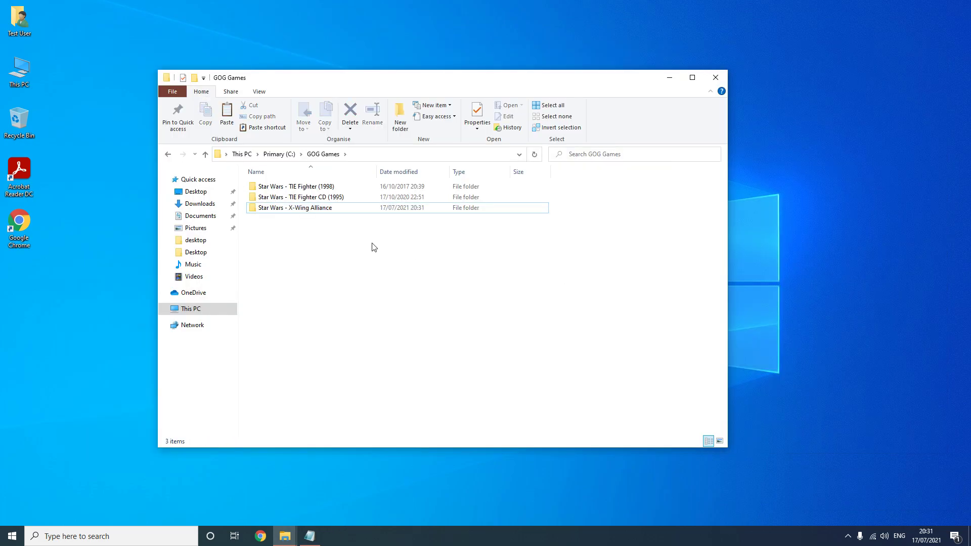
left_click(321, 208)
left_click(669, 78)
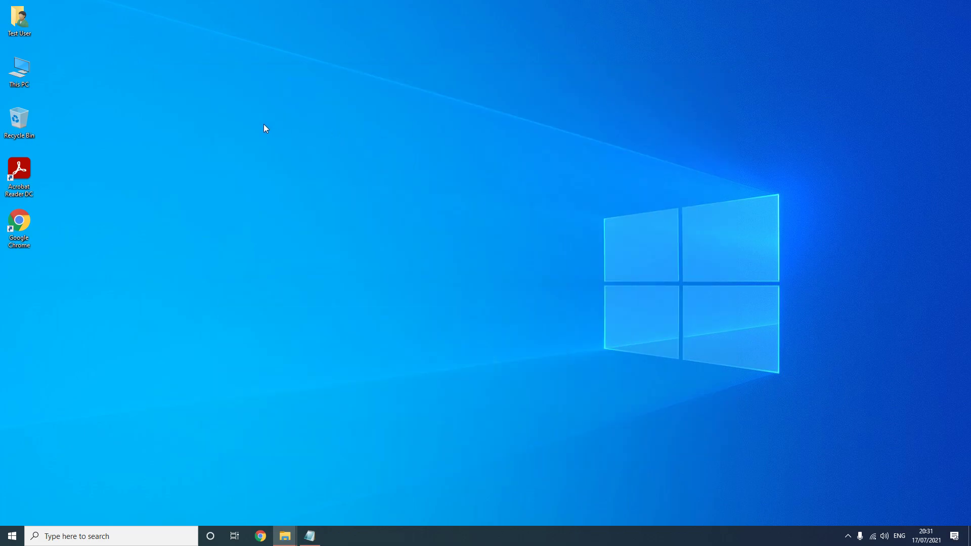
right_click(261, 124)
left_click(284, 168)
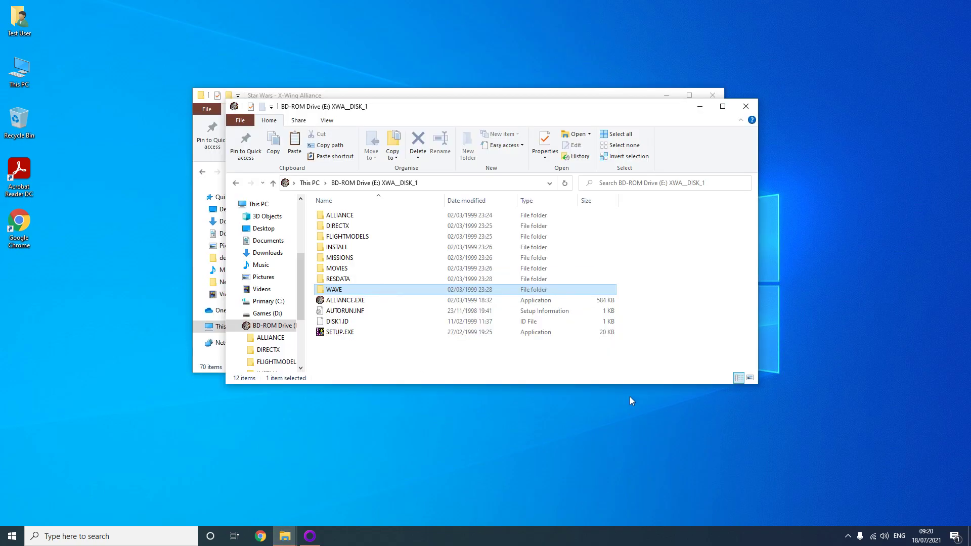
Copy the WAVE folder from the XWA__DISK_1 disc into the Star Wars - X-Wing Alliance game folder
left_click(364, 182)
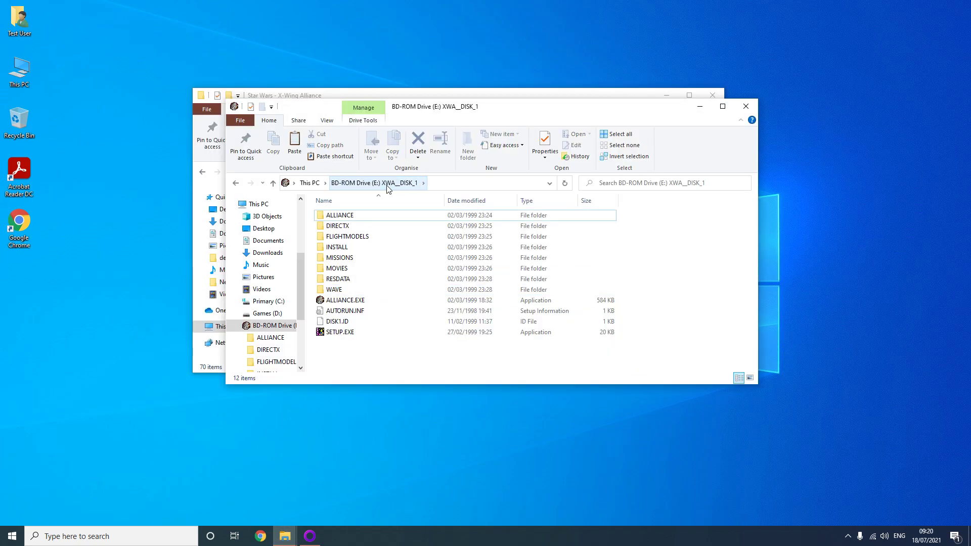
left_click(424, 293)
right_click(428, 292)
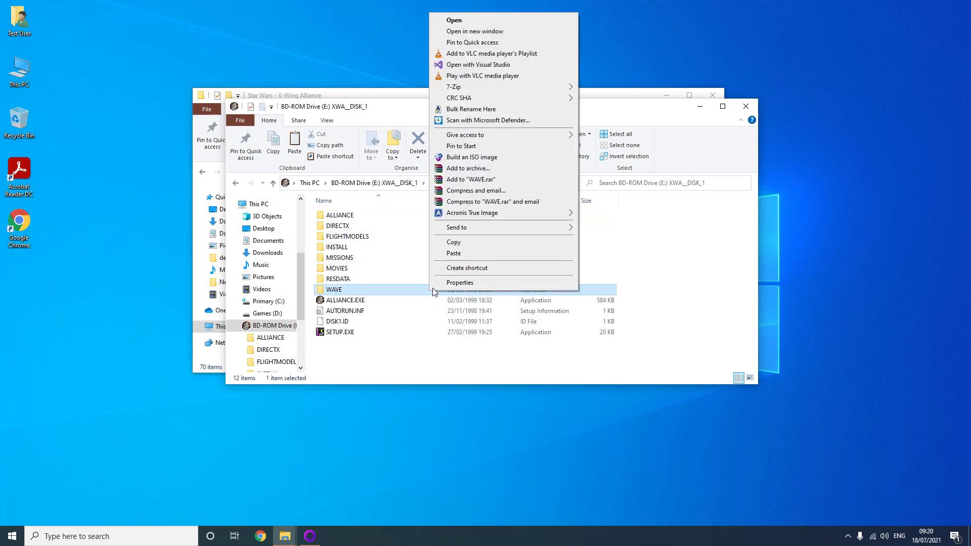
left_click(459, 247)
left_click(449, 96)
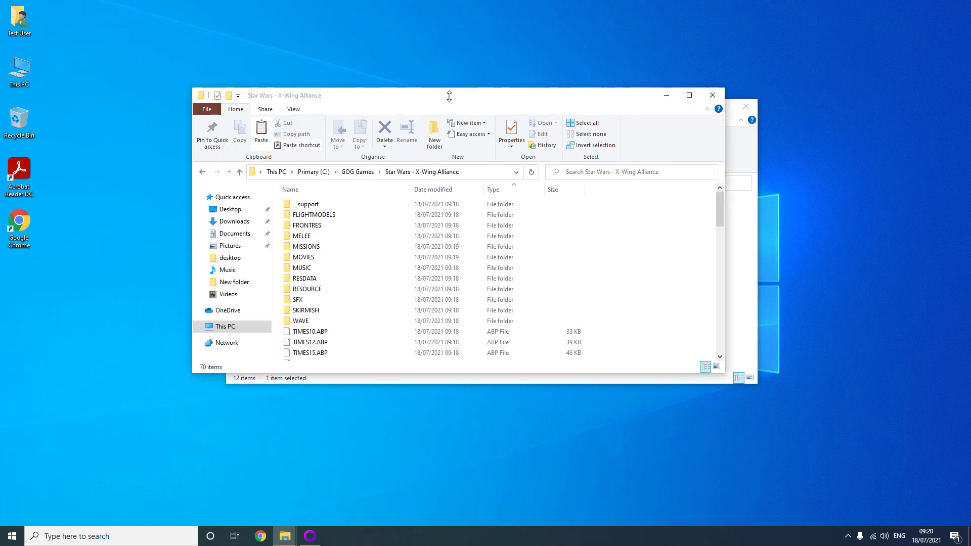
right_click(662, 239)
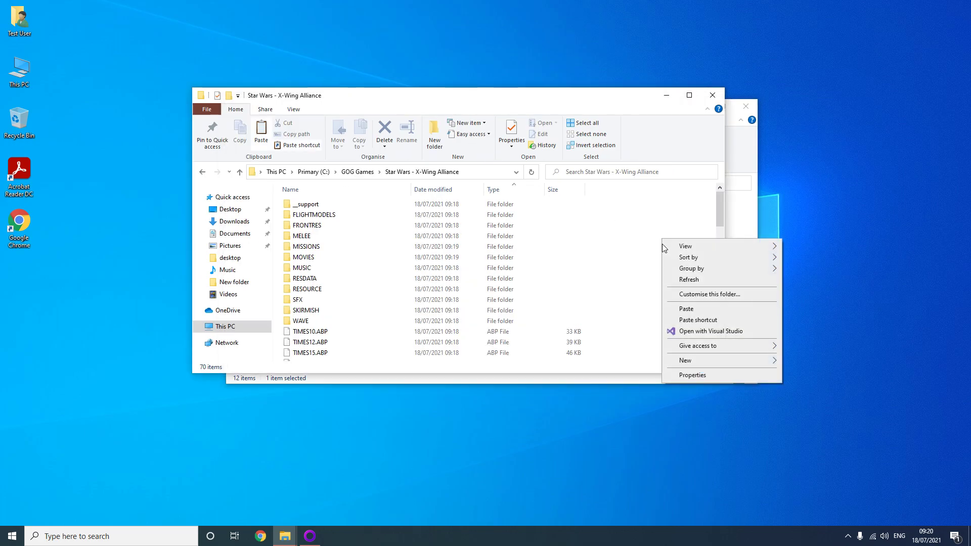
left_click(685, 308)
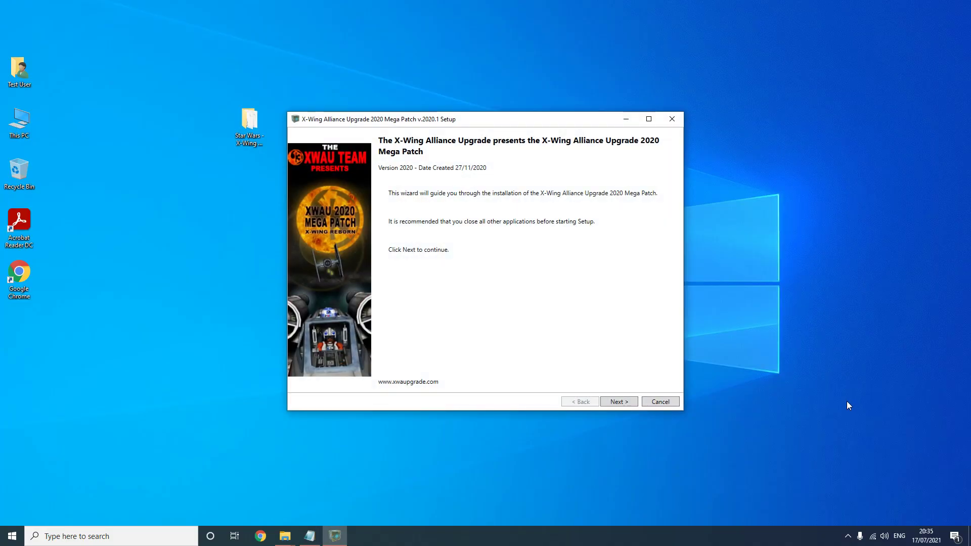
Accept the X-Wing Alliance Upgrade 2020 Mega Patch license agreement and keep C:\GOG Games\Star Wars - X-Wing Alliance as the destination folder
left_click(617, 402)
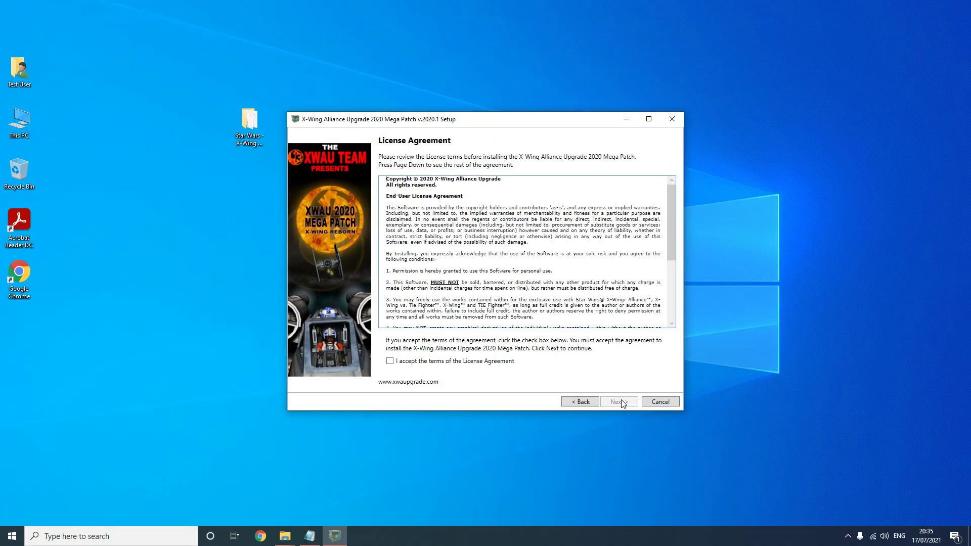
left_click(468, 362)
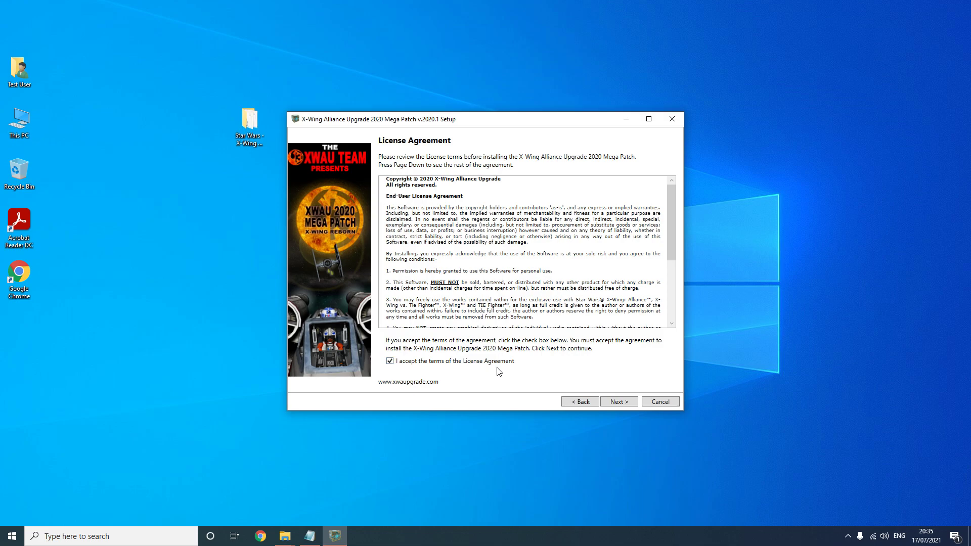
left_click(628, 404)
left_click(628, 403)
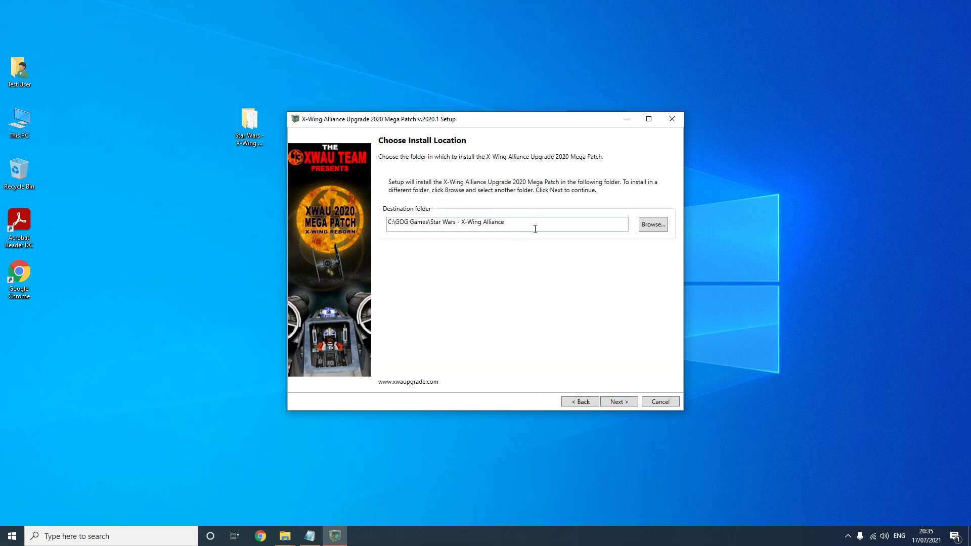
left_click_drag(536, 227, 389, 231)
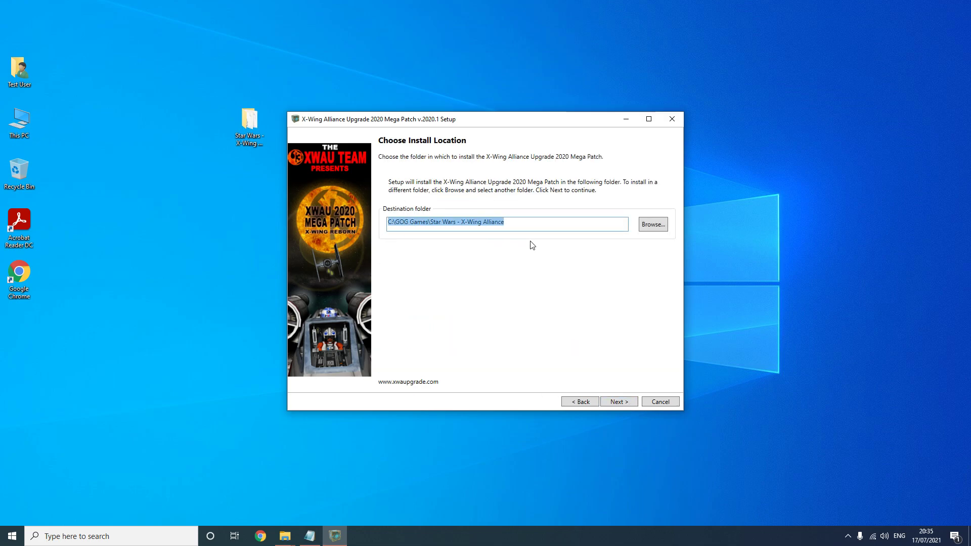
left_click(625, 405)
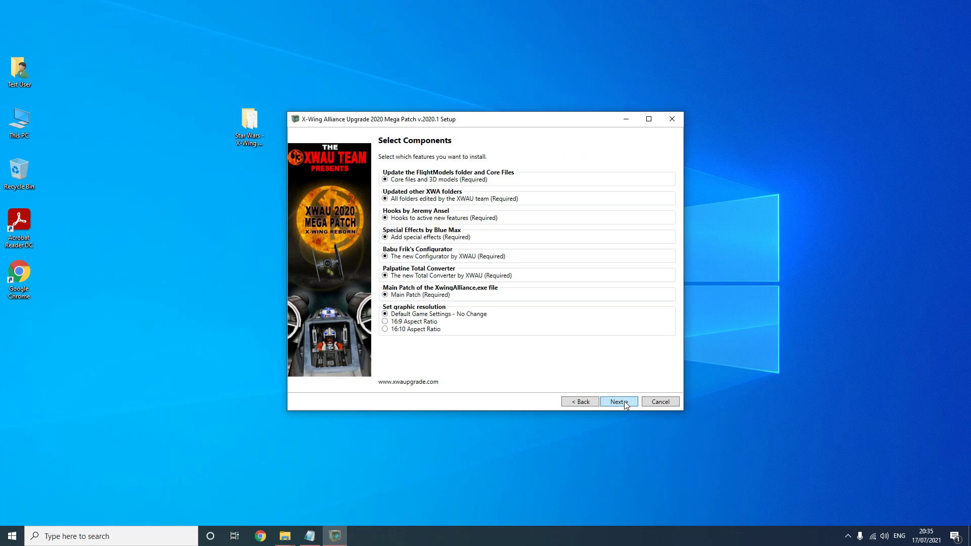
Choose the 16:9 aspect ratio for the graphic resolution and start installing the Mega Patch with desktop shortcuts enabled
left_click(424, 324)
left_click(624, 402)
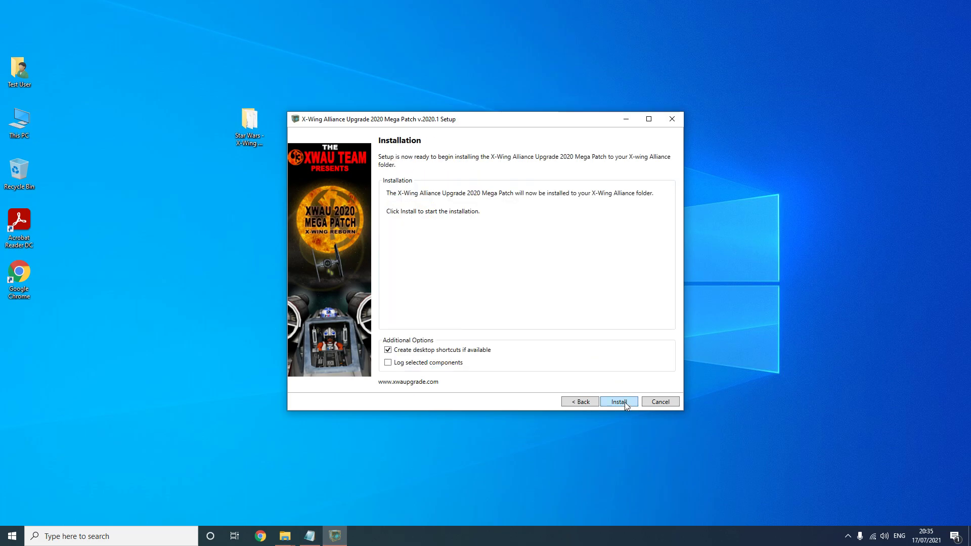
left_click(624, 401)
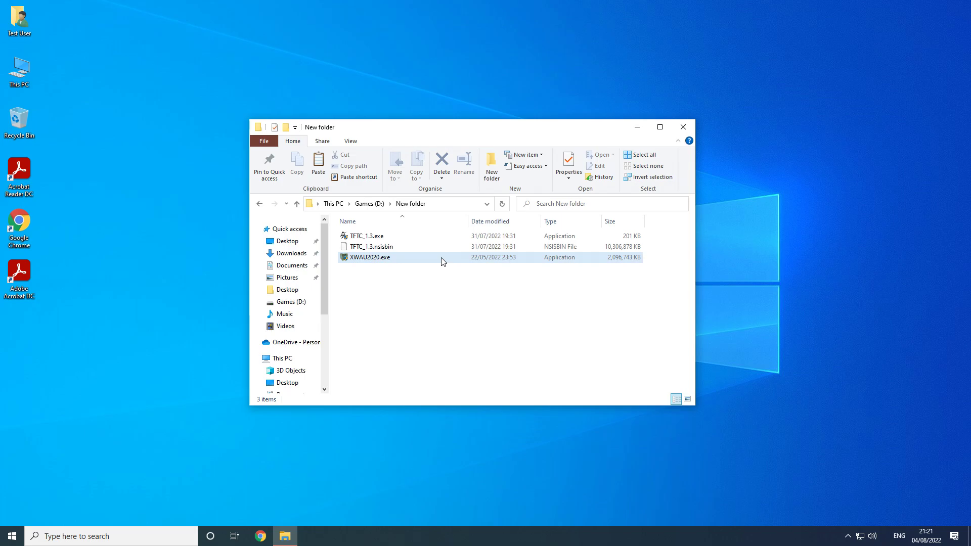
Run TFTC_1.3.exe and continue its setup with C:\GOG Games\Star Wars - X-Wing Alliance as the destination folder
double_click(448, 236)
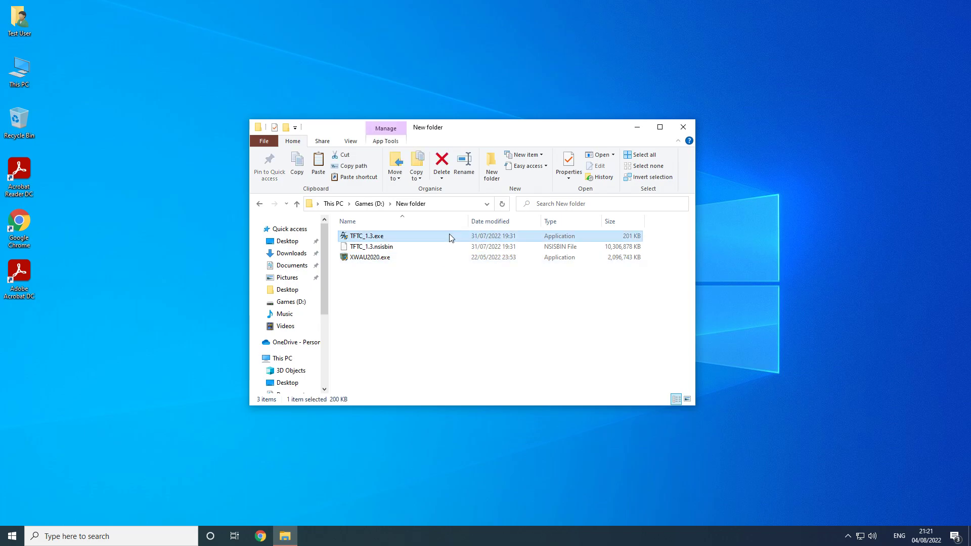
left_click(635, 128)
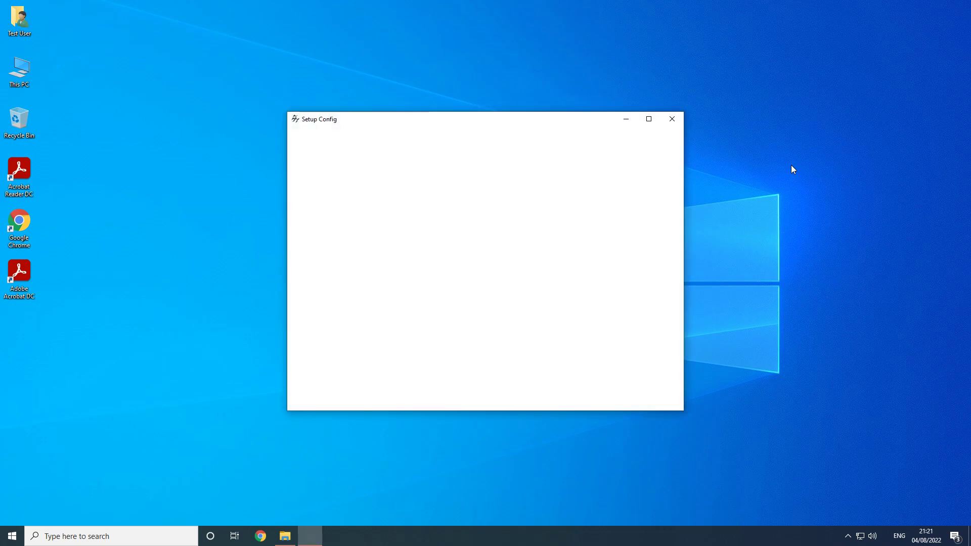
left_click(613, 402)
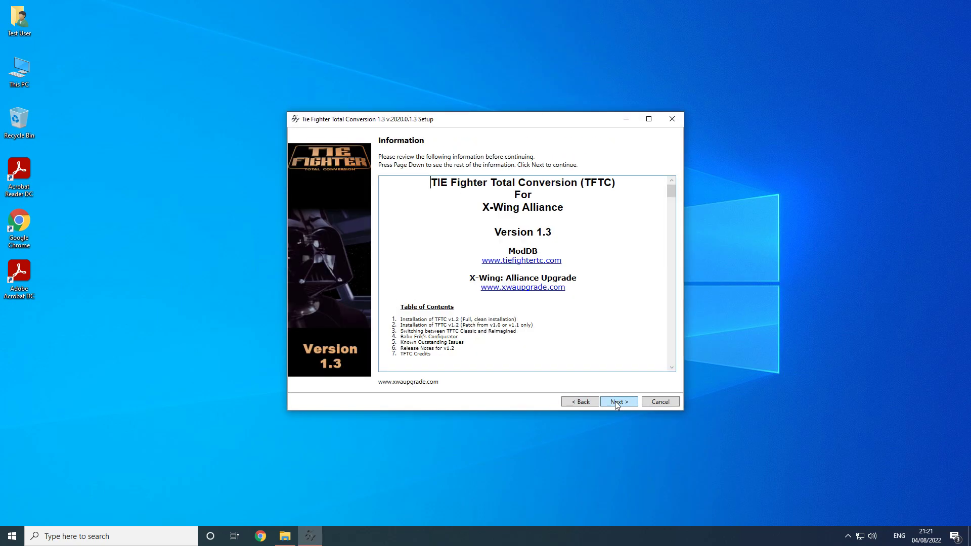
left_click(615, 401)
left_click_drag(544, 222, 394, 228)
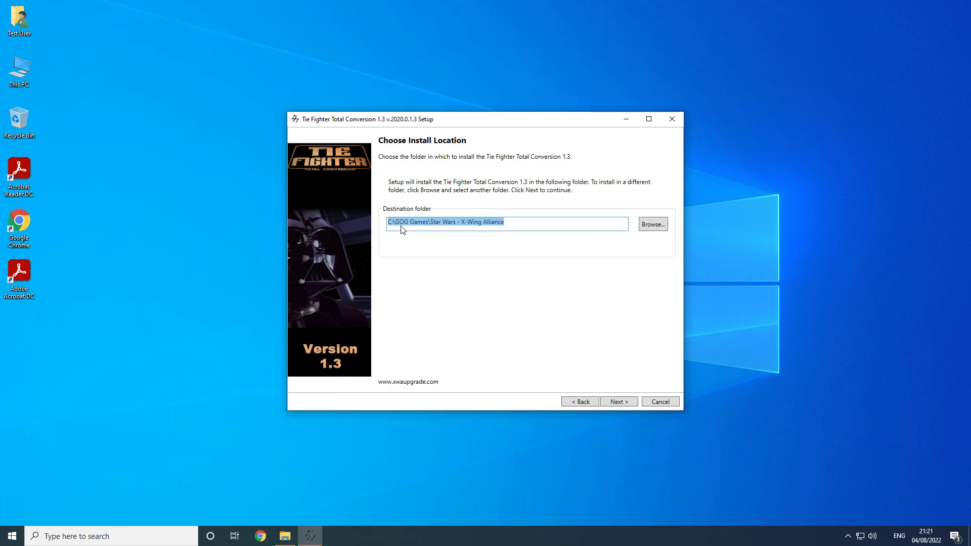
left_click(619, 404)
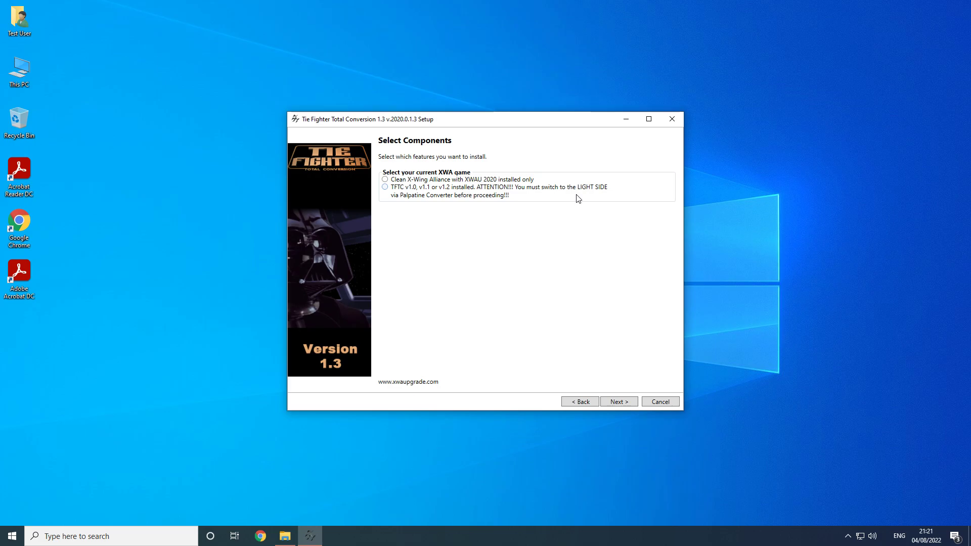
Select the clean X-Wing Alliance with XWAU 2020 installed only option and look through the components to install
mouse_move(495, 191)
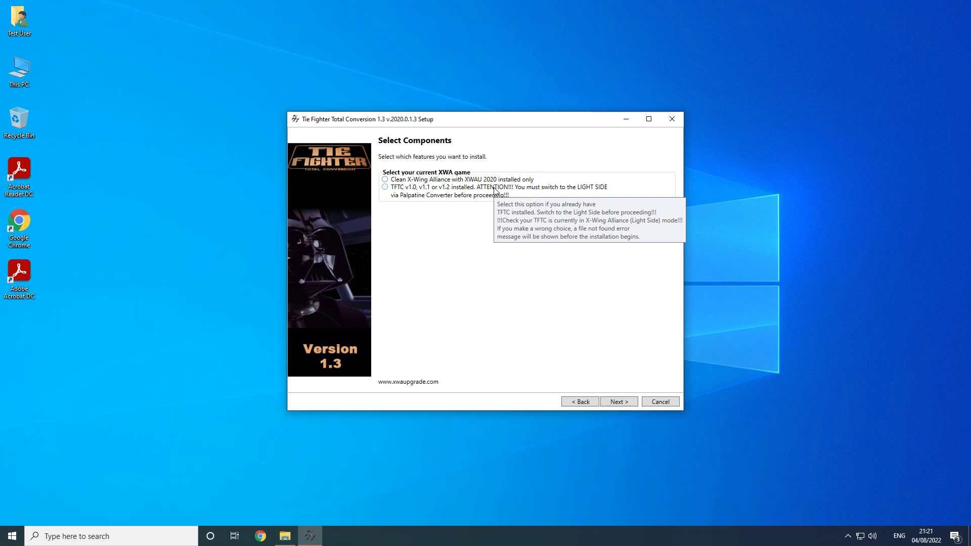
left_click(387, 180)
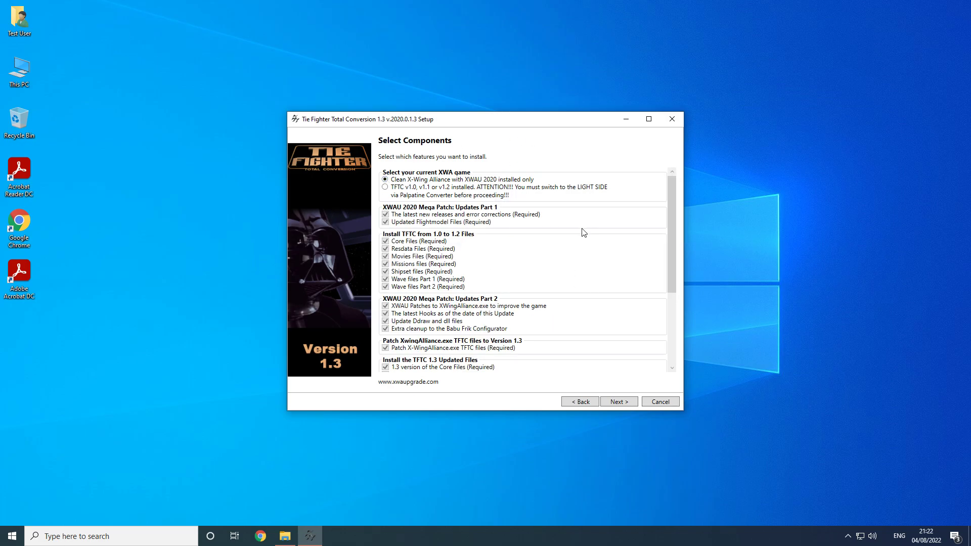
scroll(582, 230, "down", 5)
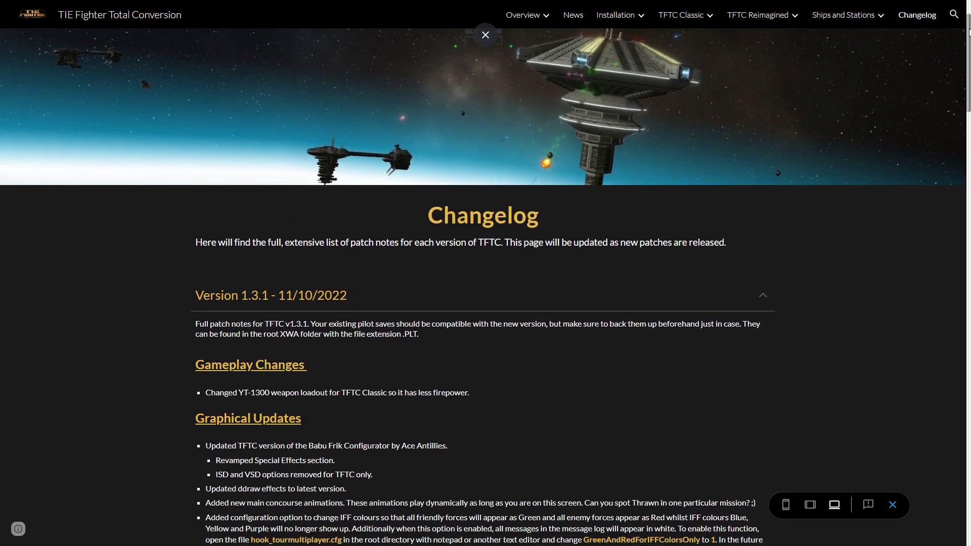
Read through the Version 1.3.1 patch notes on the TFTC website's Changelog page
scroll(968, 31, "down", 5)
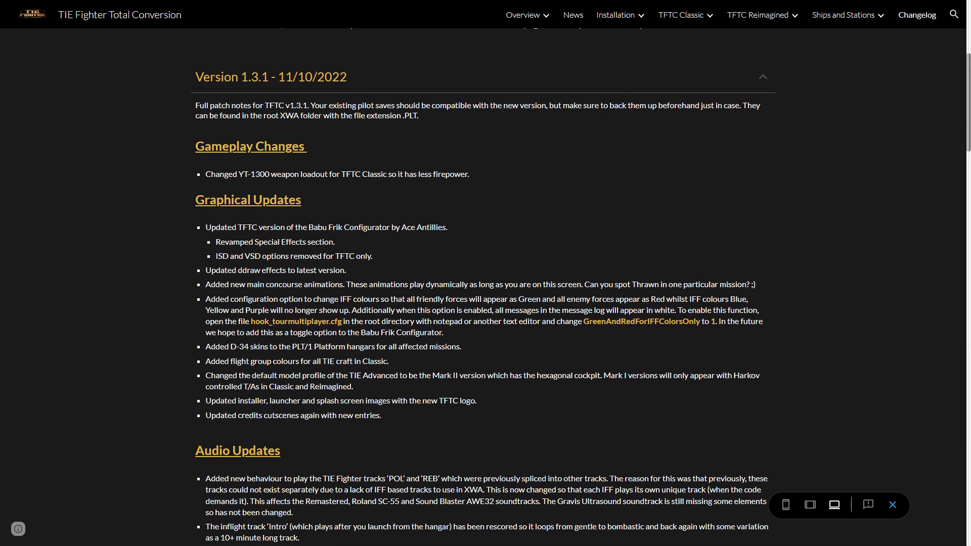
scroll(962, 122, "down", 5)
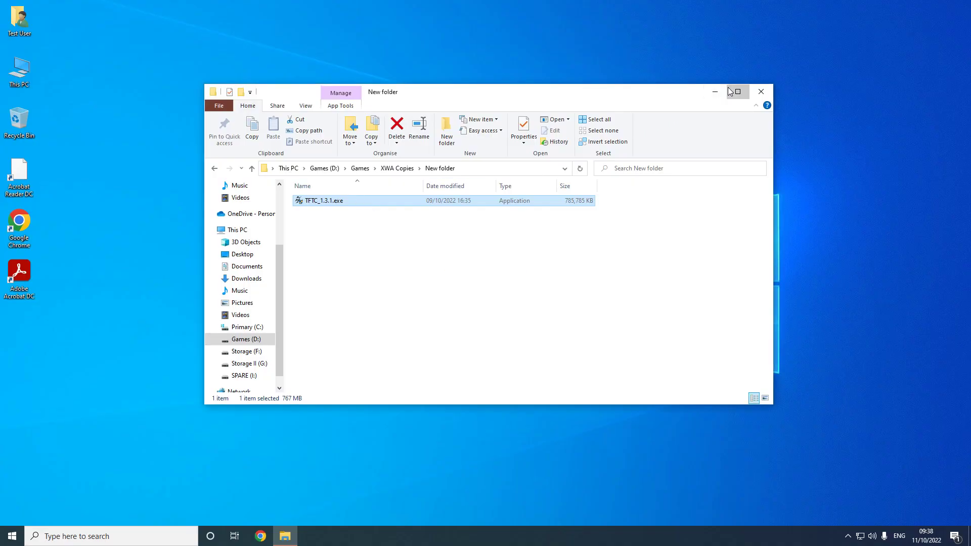
Continue the Tie Fighter Total Conversion 1.3.1 setup with D:\Games\XWA Copies\TFTC v1.3.1 as the destination folder
left_click(715, 93)
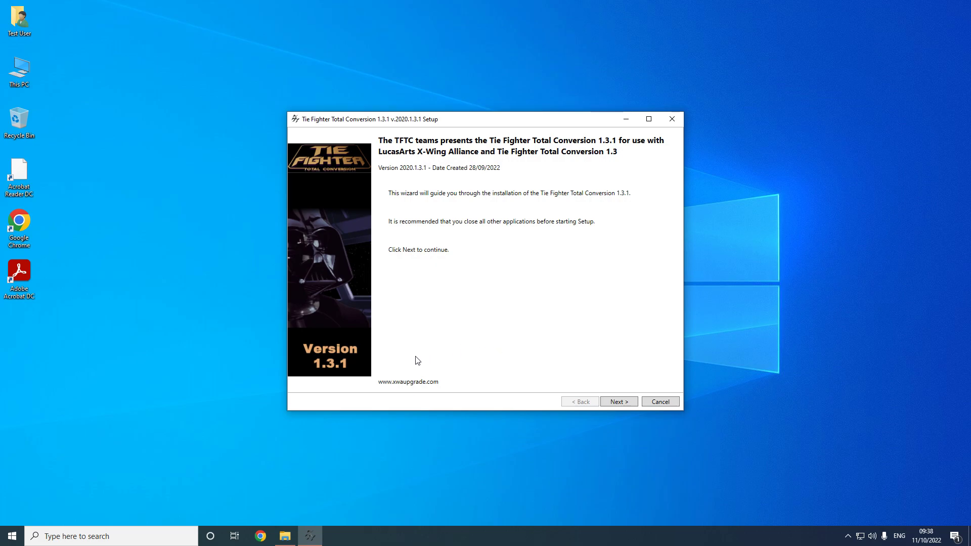
left_click(618, 402)
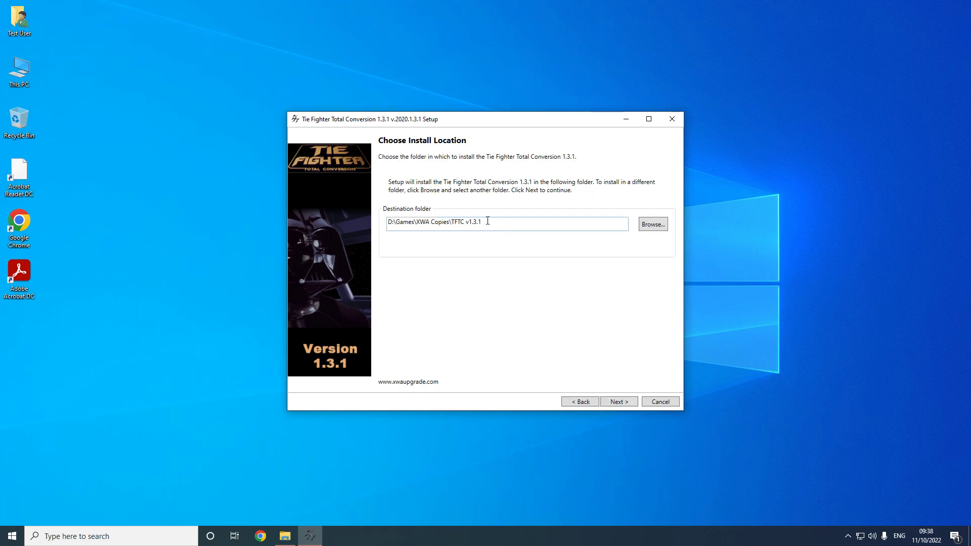
left_click_drag(486, 223, 387, 223)
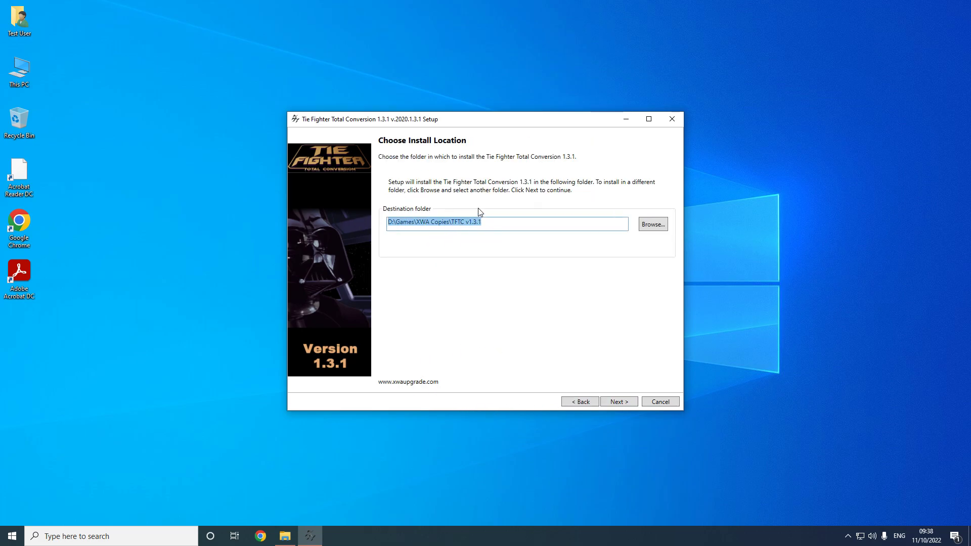
left_click(534, 229)
left_click(618, 401)
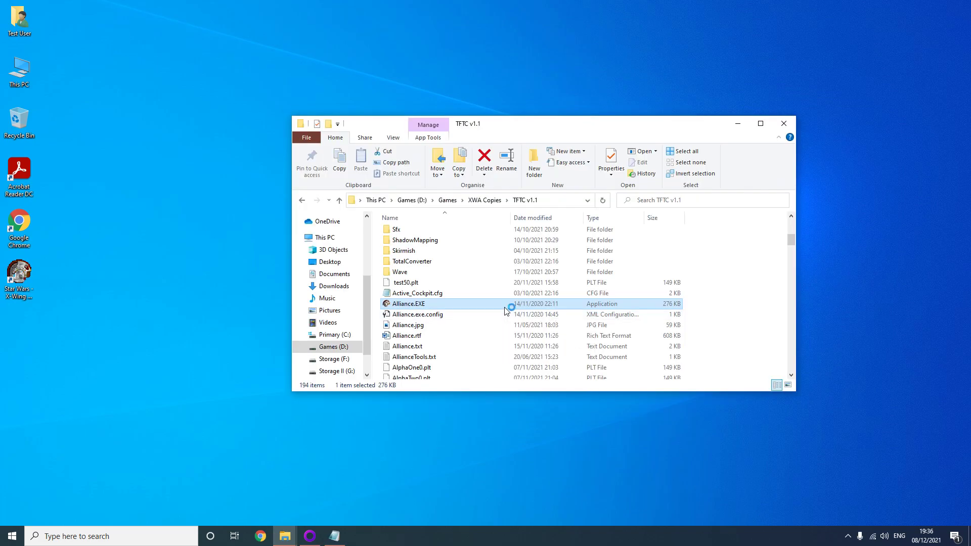
Run Alliance.EXE from the TFTC v1.1 folder and open the Palpatine Total Converter
double_click(505, 305)
left_click(717, 141)
left_click(737, 126)
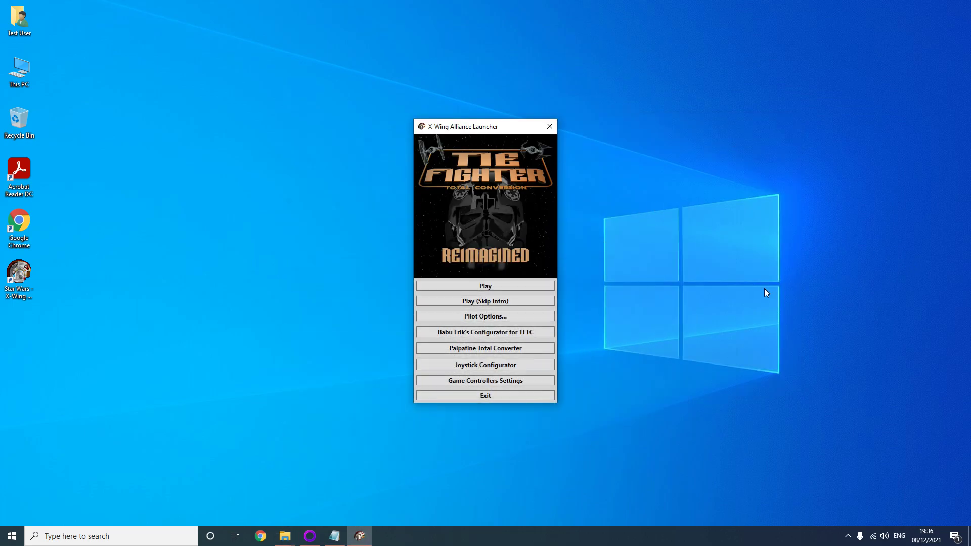
left_click(456, 351)
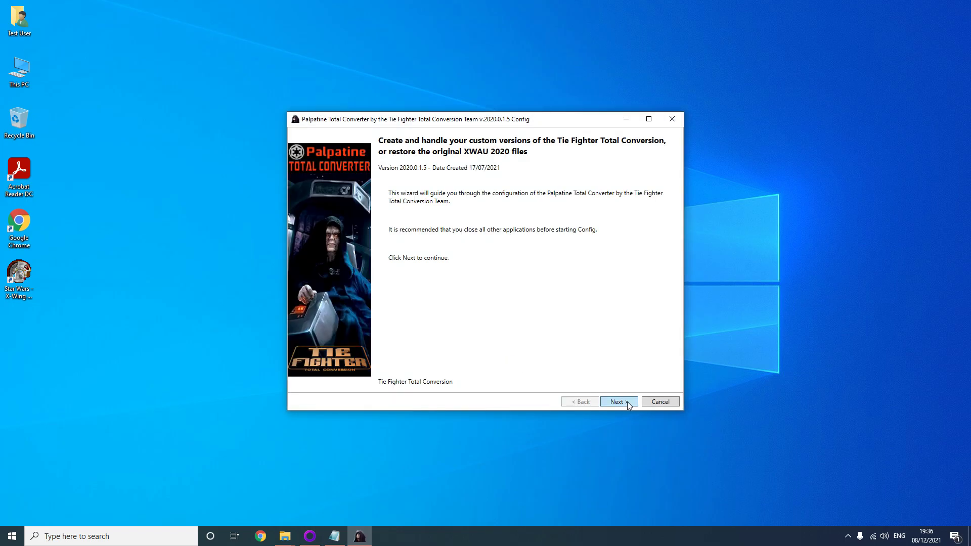
Accept the converter's license terms and convert TFTC with the Restore the Light Side option
left_click(627, 405)
left_click(481, 363)
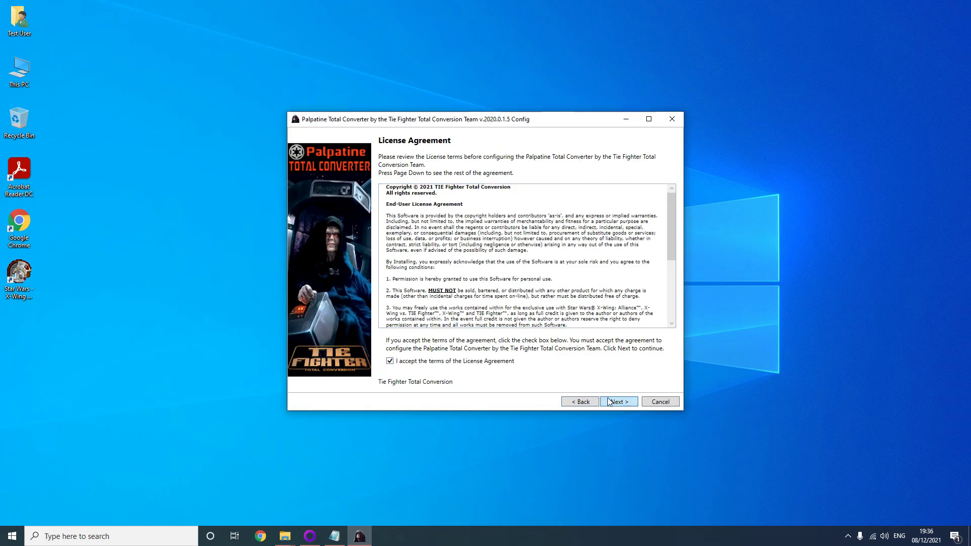
left_click(609, 402)
left_click(613, 401)
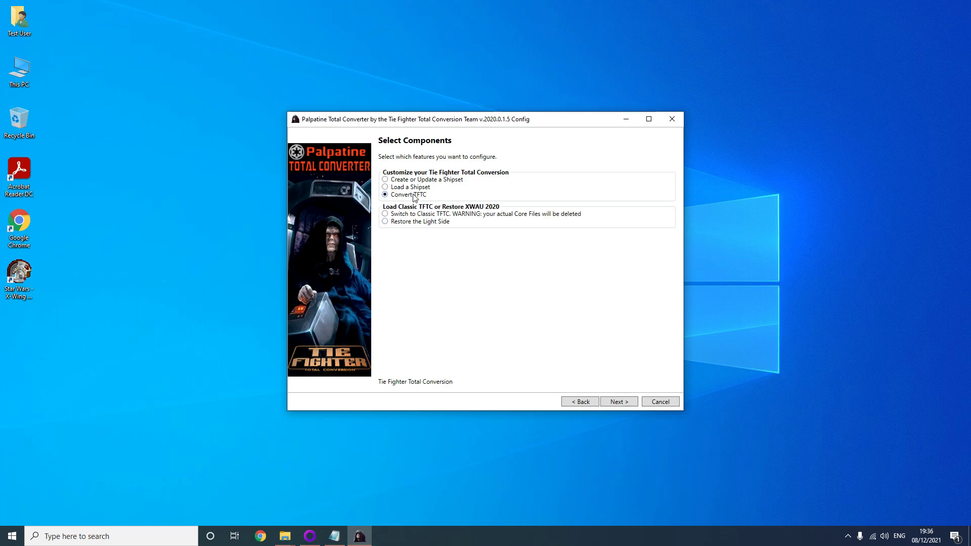
left_click(419, 224)
left_click(625, 402)
left_click(620, 401)
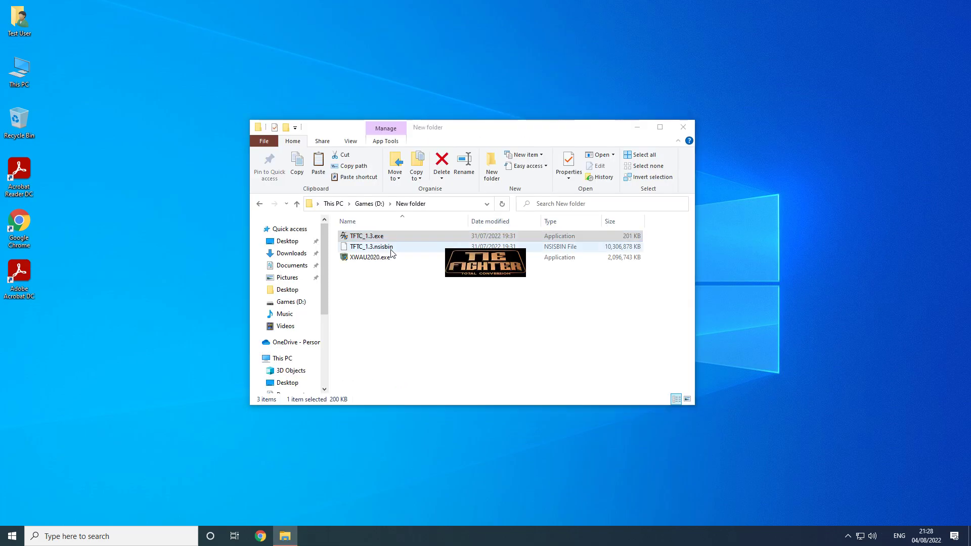
Accept the license agreement in the Tie Fighter Total Conversion 1.3 setup and continue to the install location
left_click(639, 116)
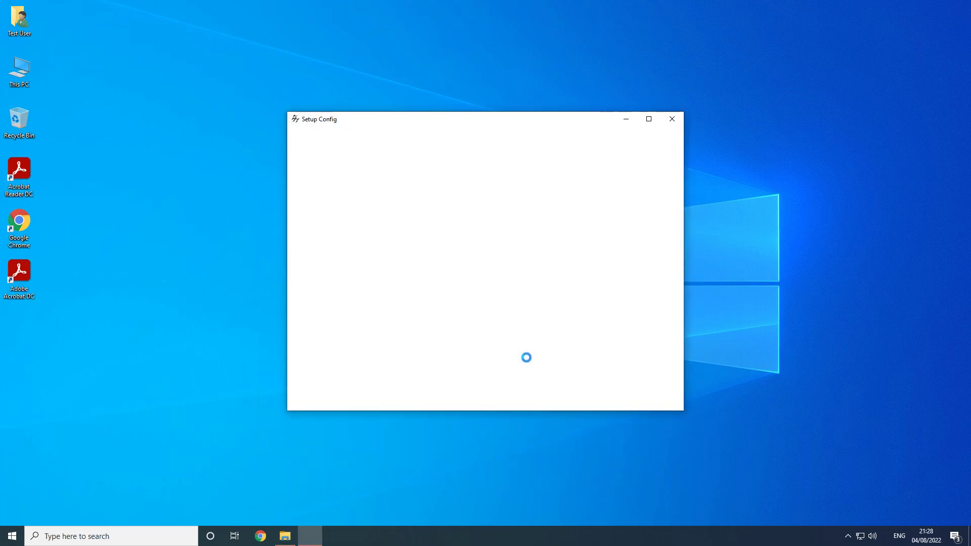
left_click(613, 402)
left_click(520, 360)
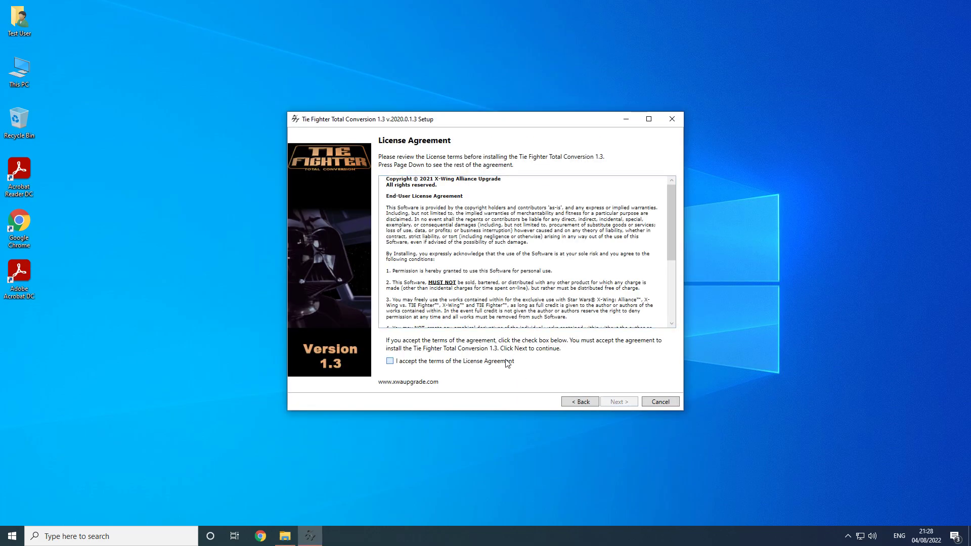
left_click(625, 403)
left_click(625, 403)
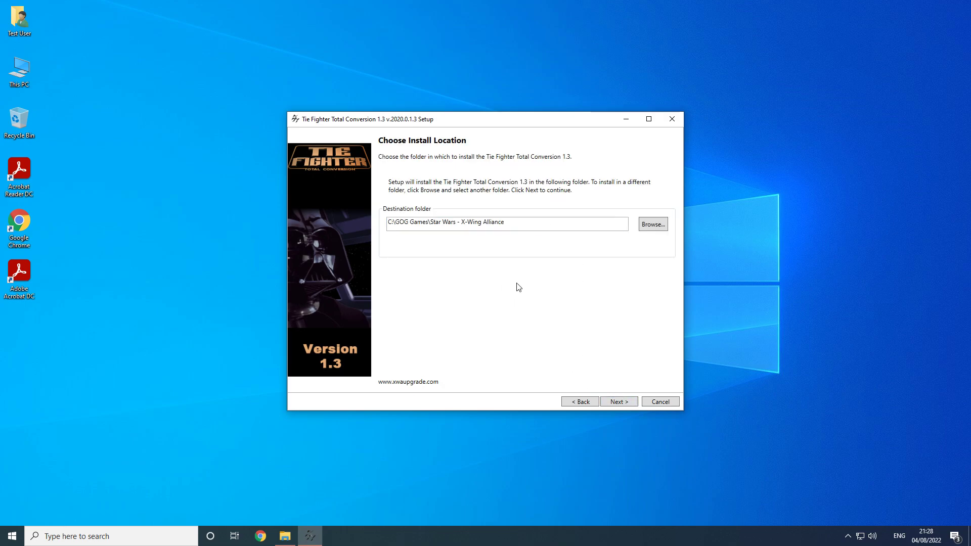
Keep C:\GOG Games\Star Wars - X-Wing Alliance as the destination and continue with the TFTC v1.0, v1.1 or v1.2 installed option
left_click(617, 402)
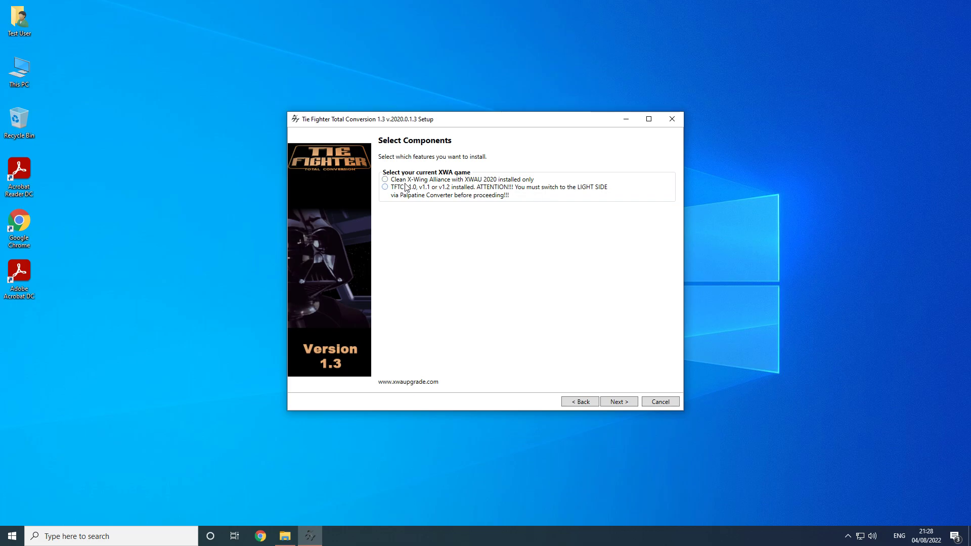
left_click(389, 191)
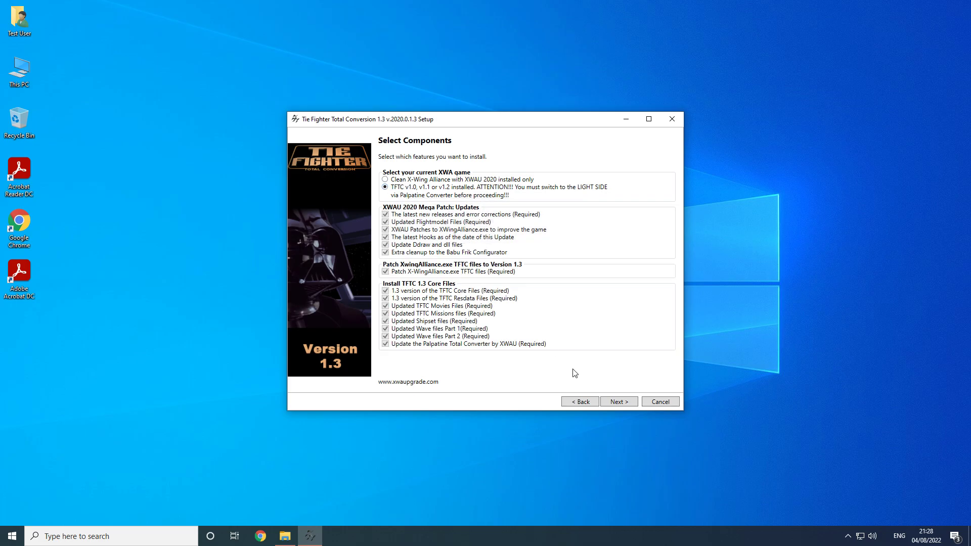
left_click(619, 402)
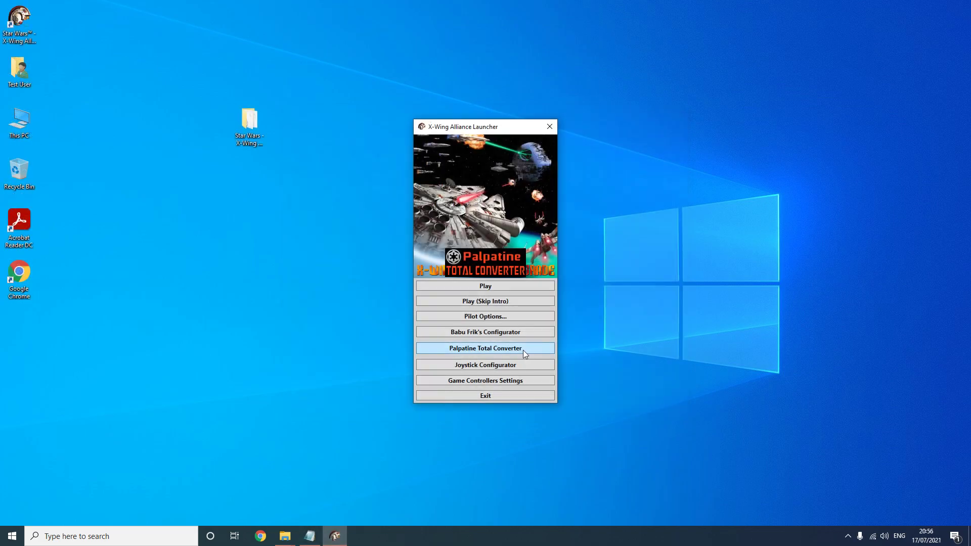
Open the Palpatine Total Converter from the X-Wing Alliance Upgrade launcher and choose Load a Total Conversion
left_click(521, 348)
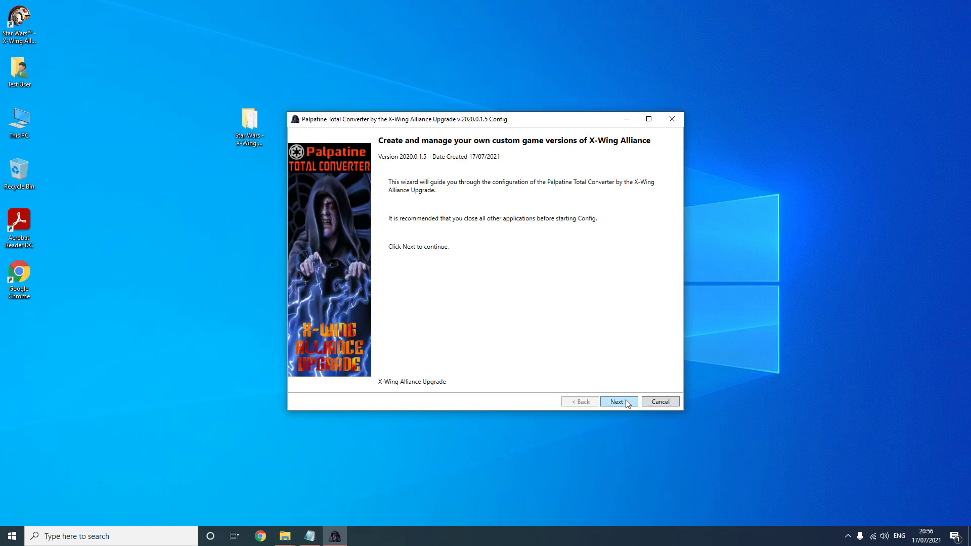
left_click(626, 400)
left_click(619, 400)
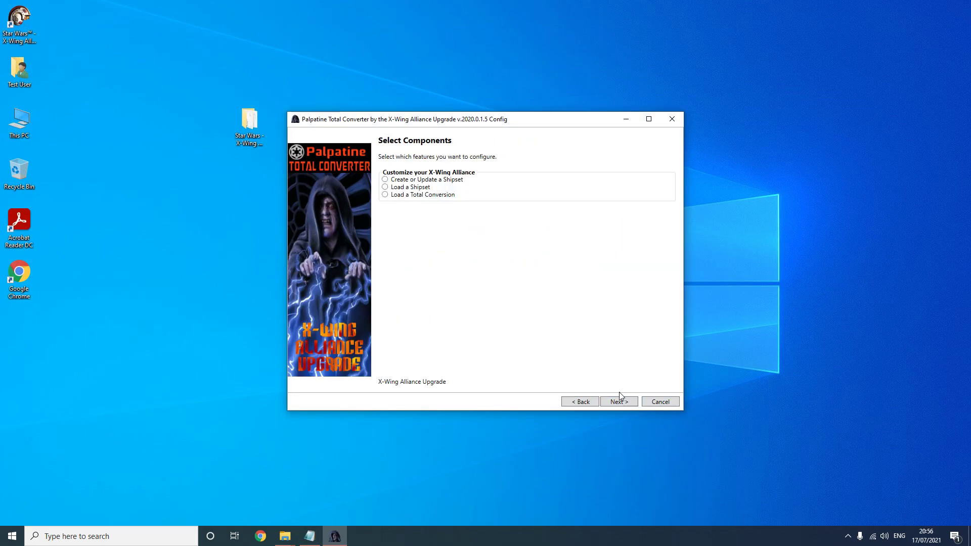
left_click(438, 197)
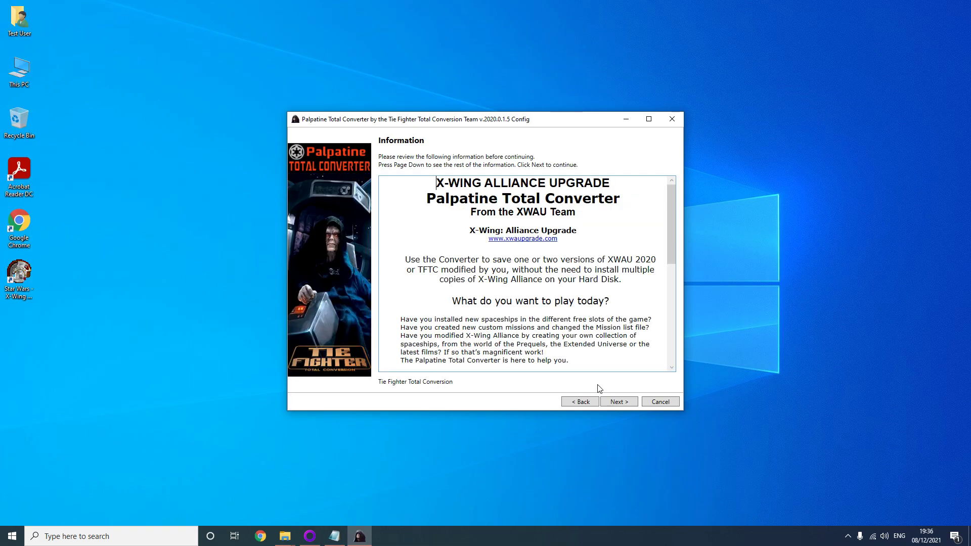
Continue past the TFTC converter's information page and apply Convert TFTC with Restore the Light Side
left_click(617, 401)
left_click(414, 197)
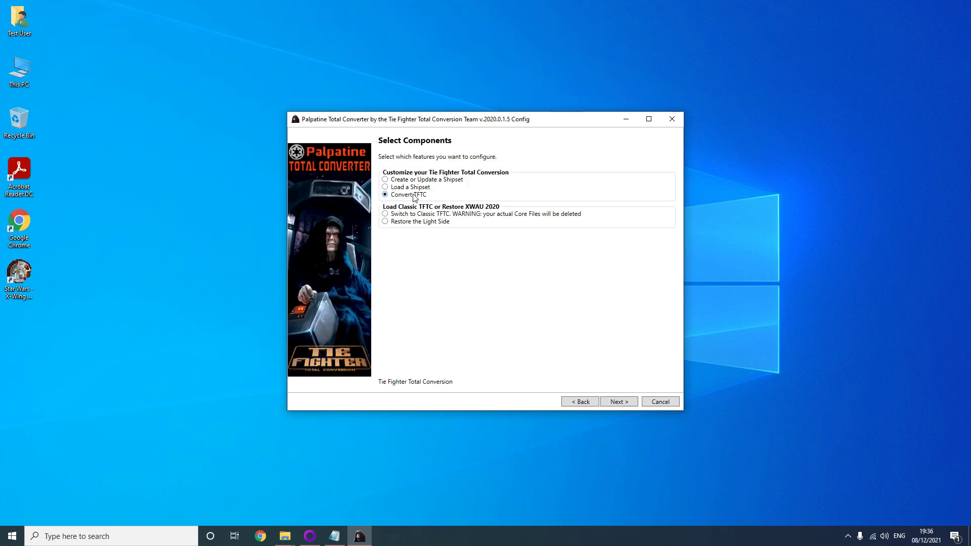
left_click(417, 223)
left_click(625, 402)
left_click(621, 402)
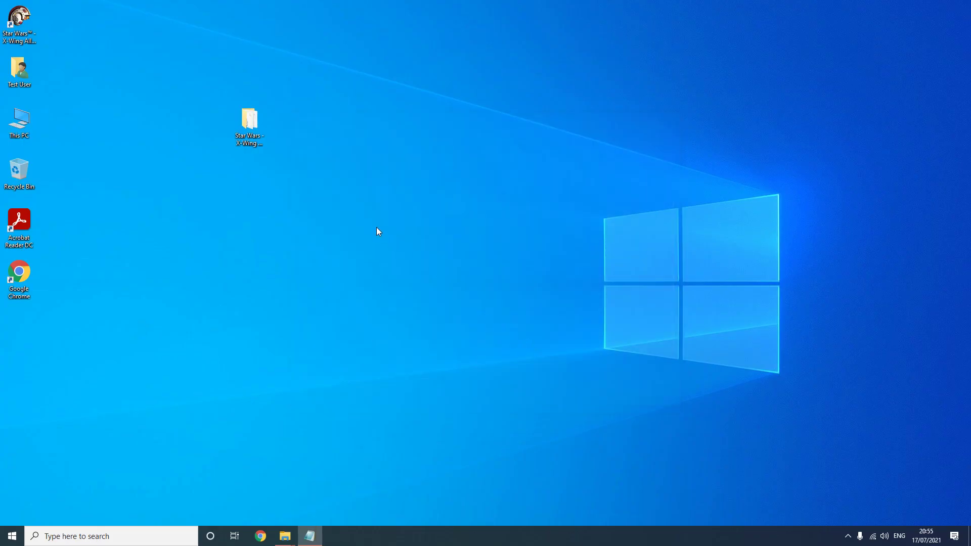
Start X-Wing Alliance from the desktop and advance the Palpatine Total Converter to its component selection
left_click(18, 24)
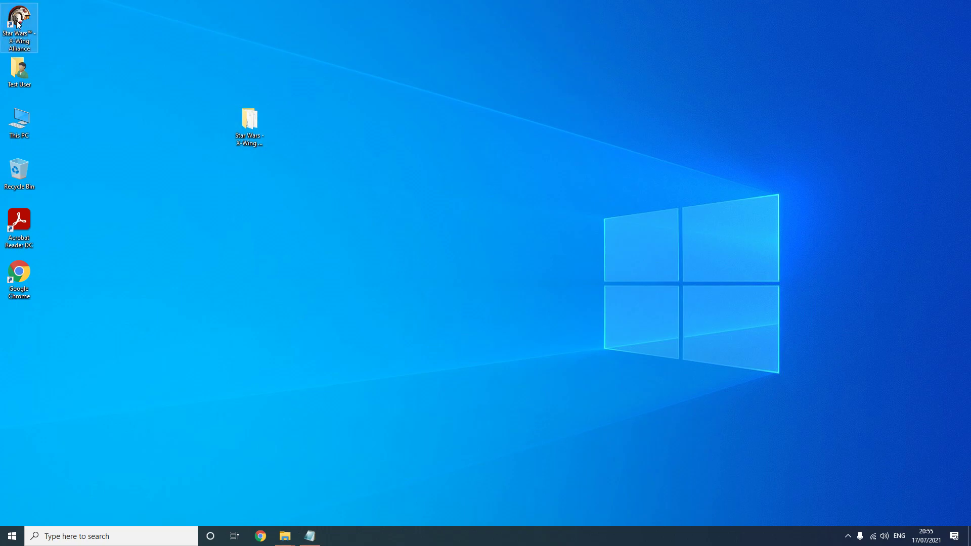
double_click(17, 24)
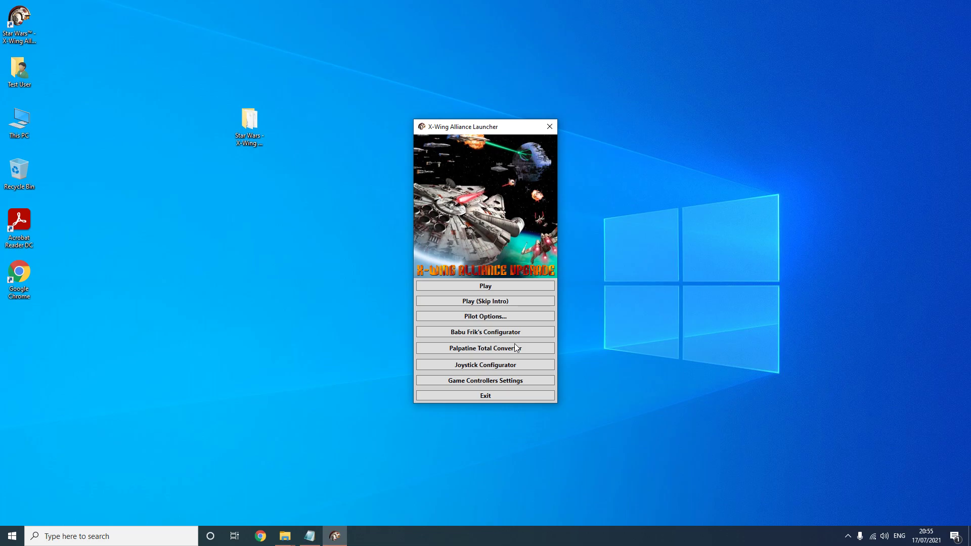
left_click(525, 349)
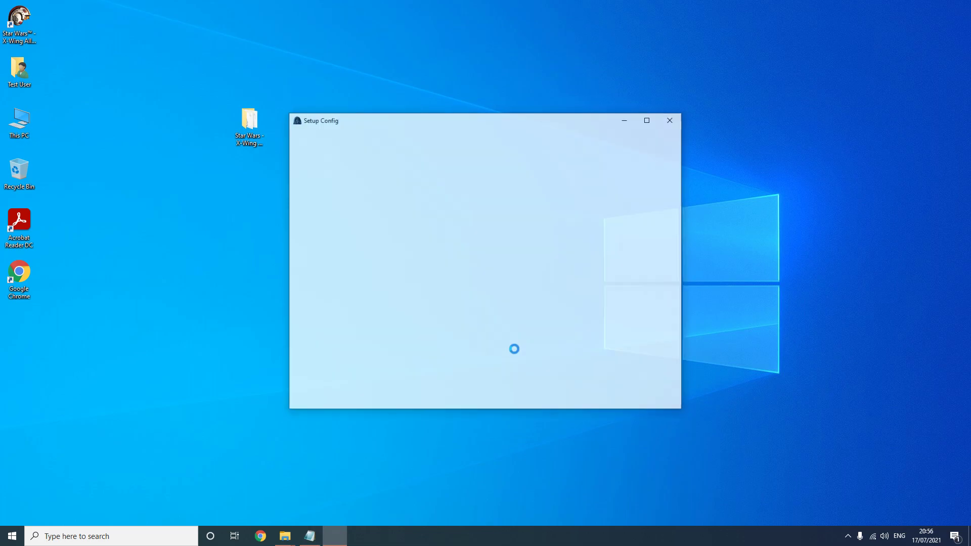
left_click(624, 402)
left_click(624, 401)
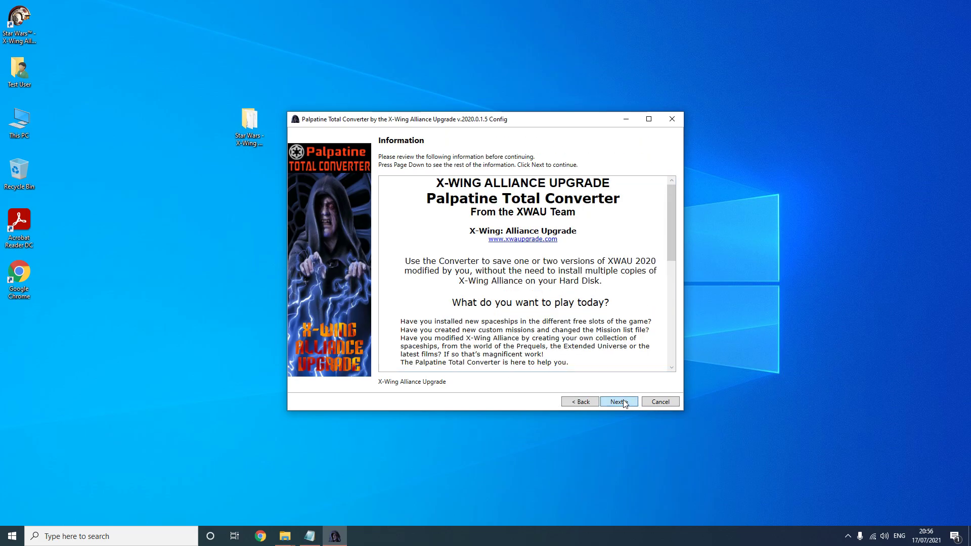
left_click(623, 402)
Load the total conversion with Switch to the Dark Side (TFTC Classic), run the configuration and finish the wizard
left_click(438, 196)
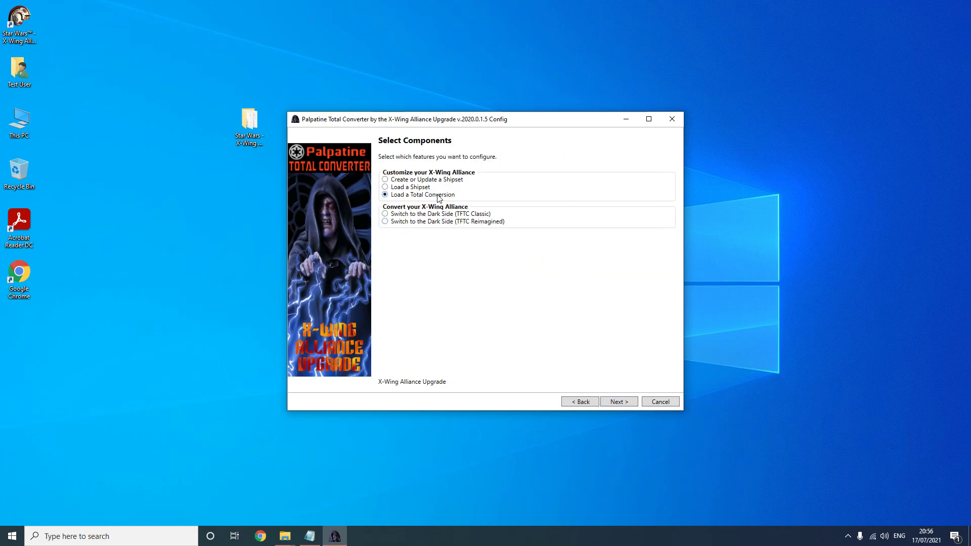
left_click(495, 218)
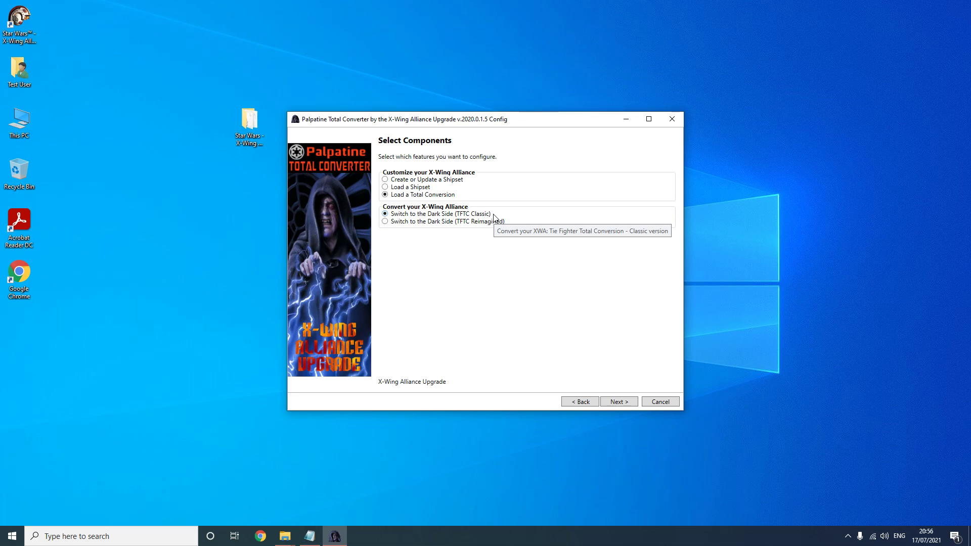
left_click(505, 222)
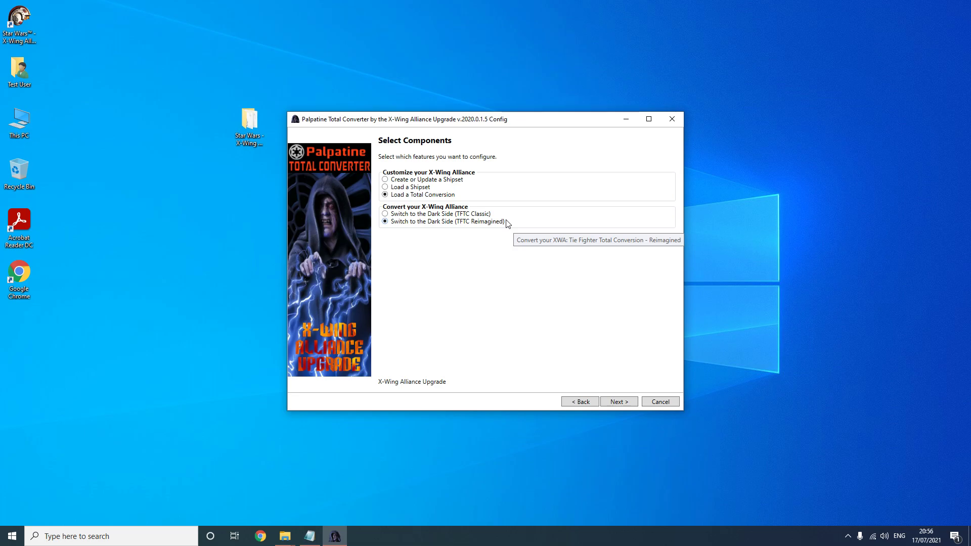
left_click(485, 215)
left_click(624, 402)
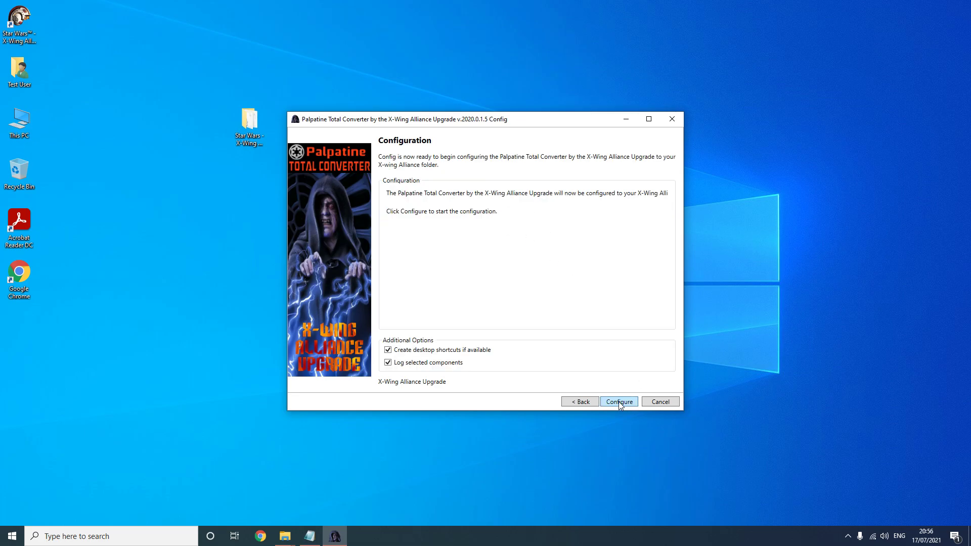
left_click(620, 401)
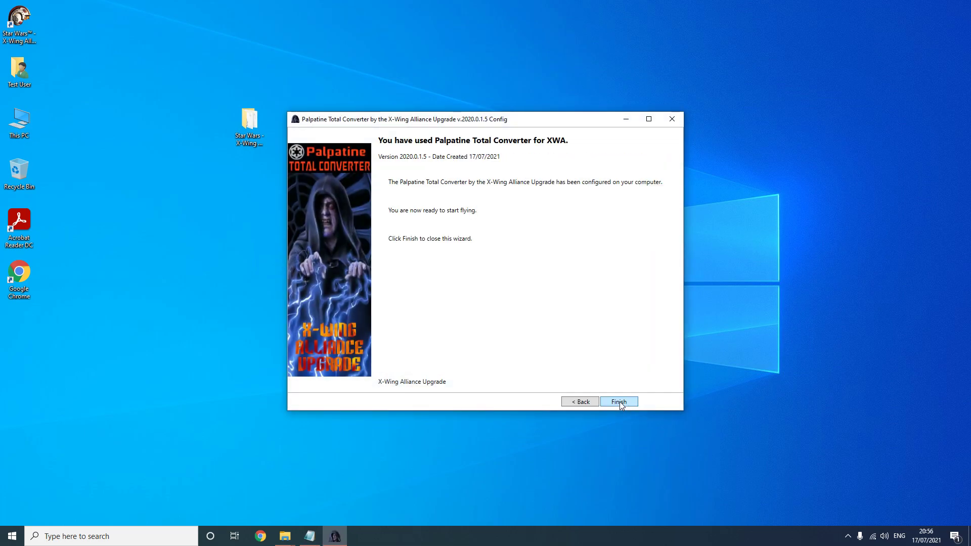
left_click(620, 402)
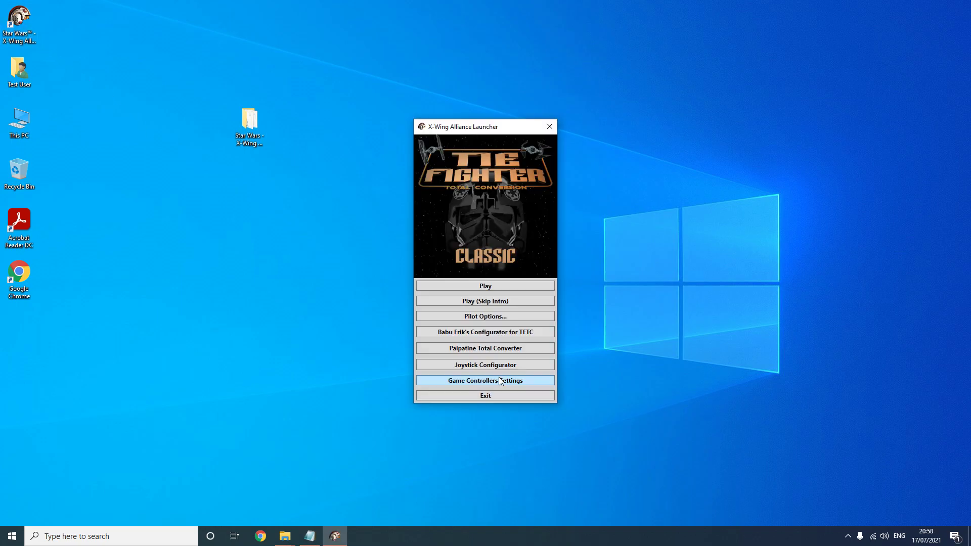
left_click(499, 380)
left_click(529, 313)
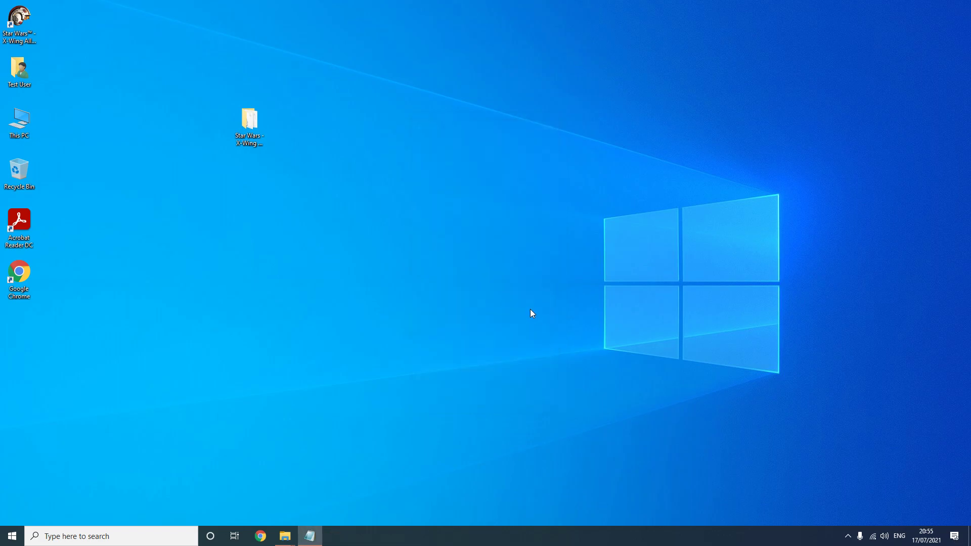
Accept the license agreement in the TFTC version of the Palpatine Total Converter and choose Convert TFTC
left_click(624, 402)
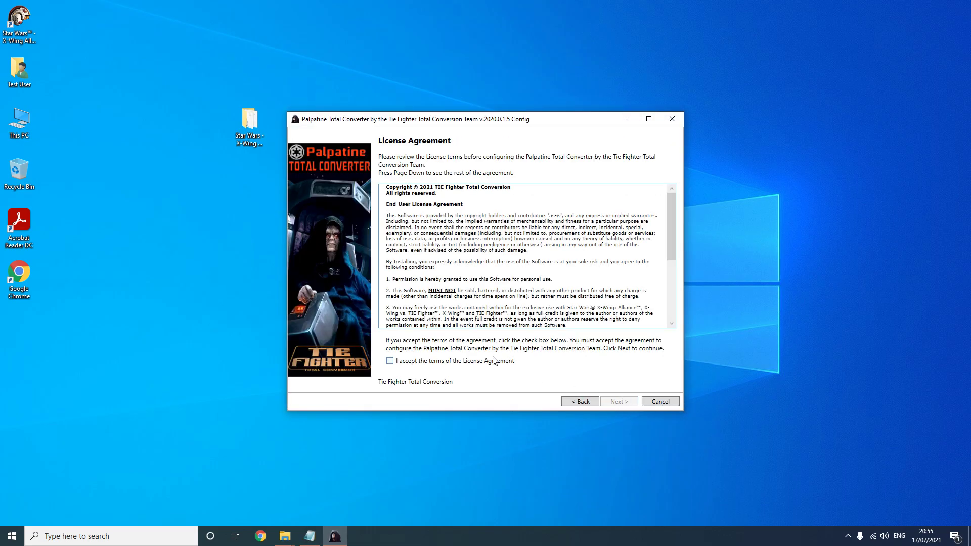
left_click(498, 361)
left_click(632, 402)
left_click(603, 400)
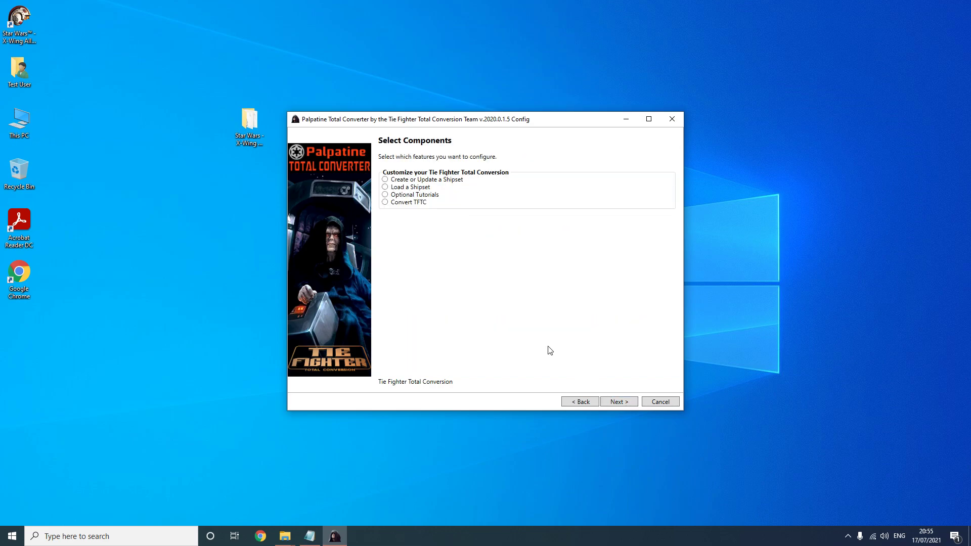
left_click(399, 202)
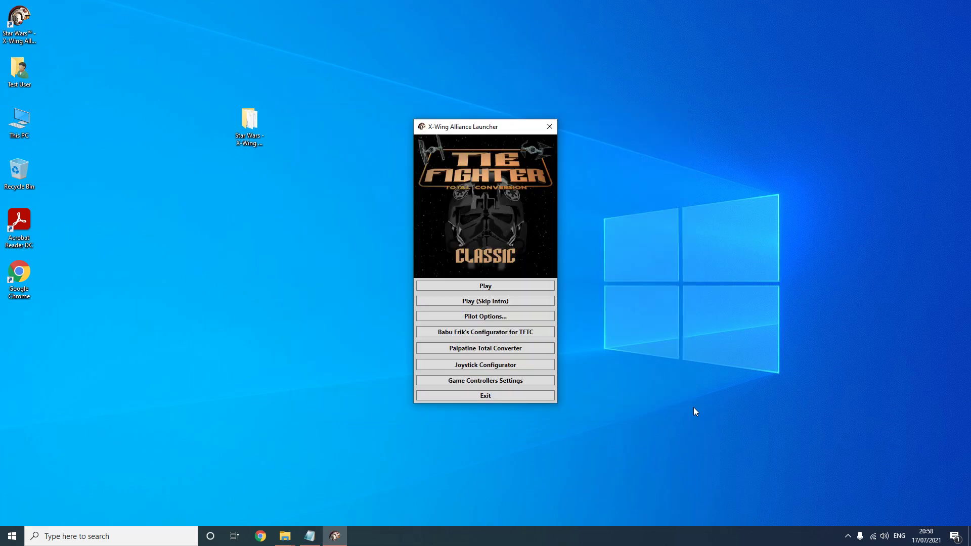
Look through the existing players in the launcher's pilot options, choose Create New Player and confirm the selection
left_click(487, 316)
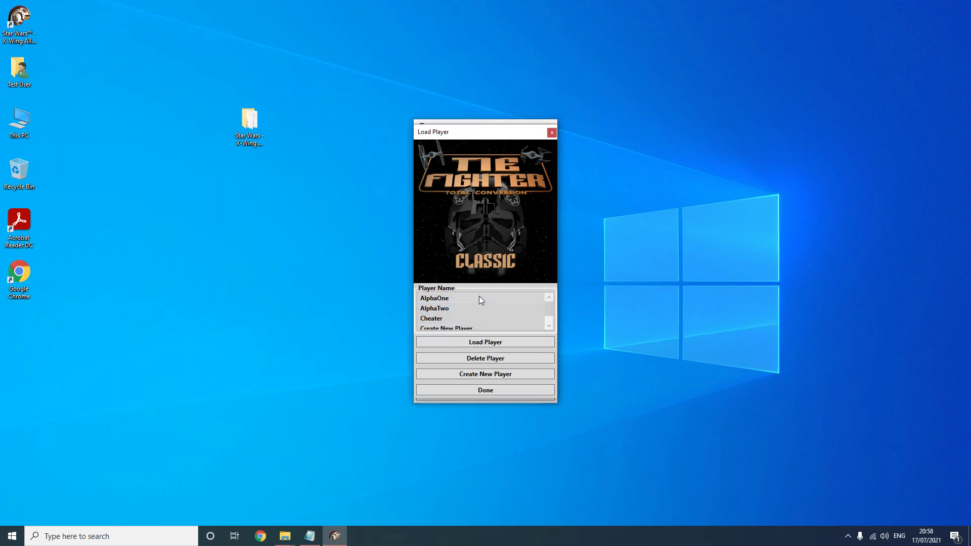
left_click(479, 297)
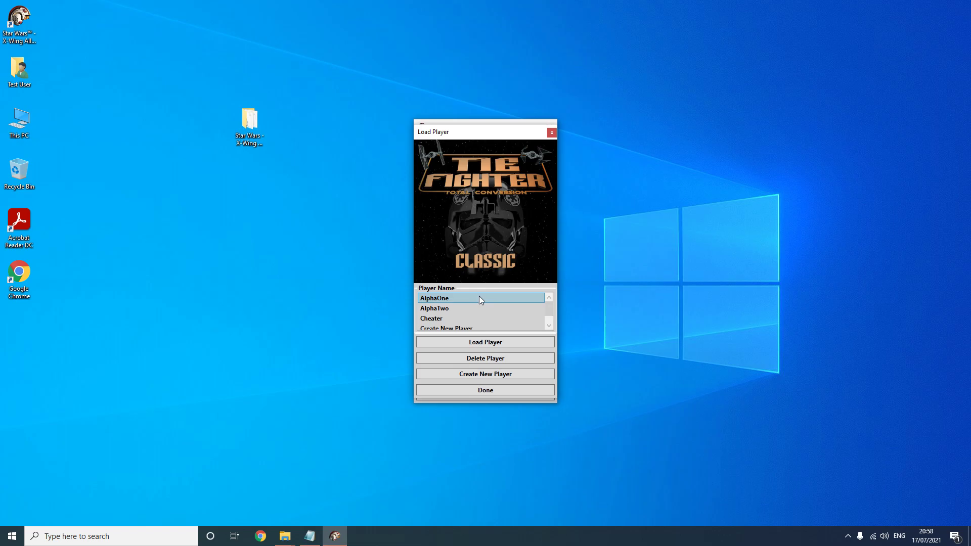
left_click(480, 309)
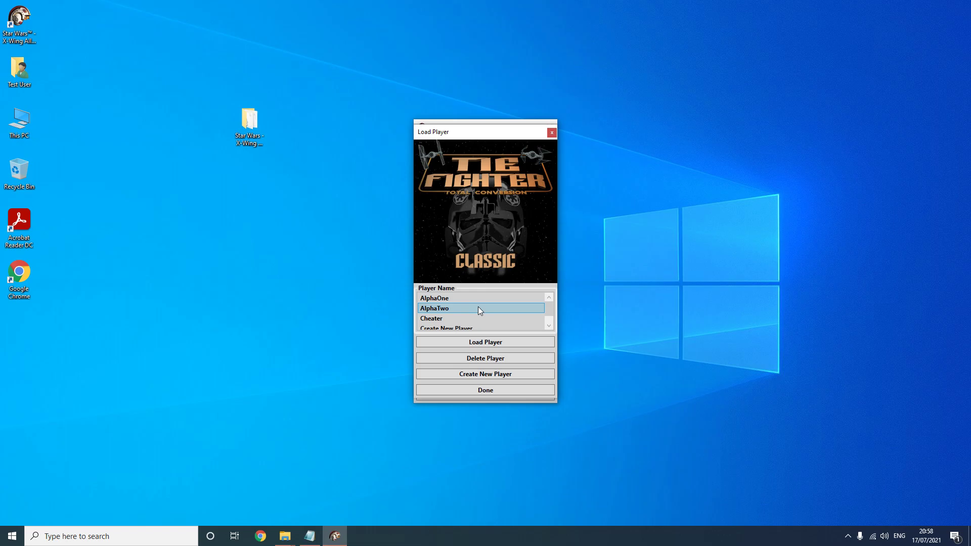
left_click(485, 324)
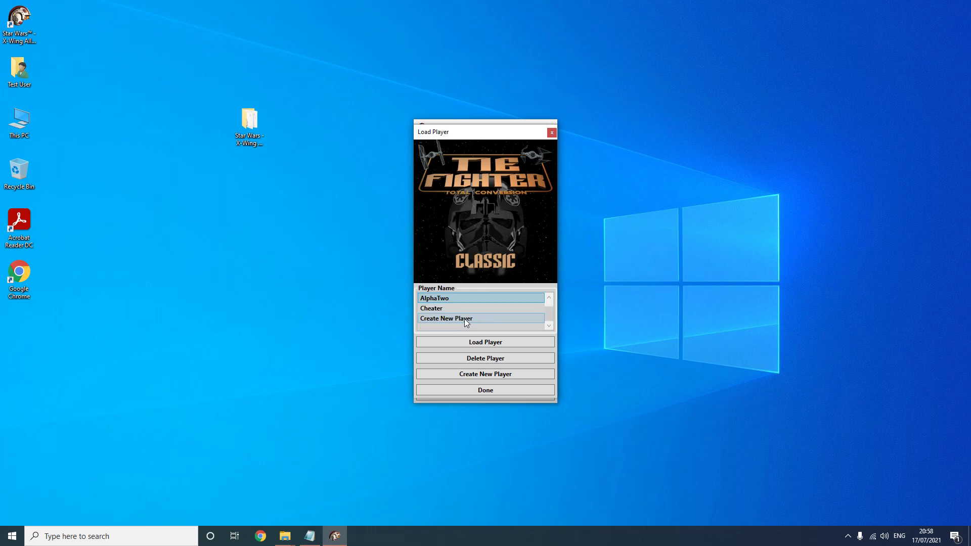
left_click(492, 375)
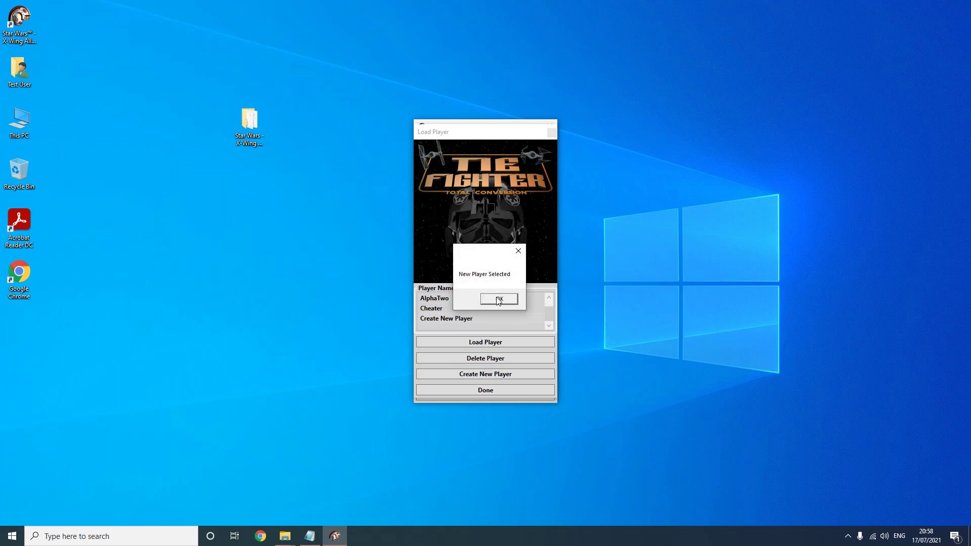
left_click(498, 300)
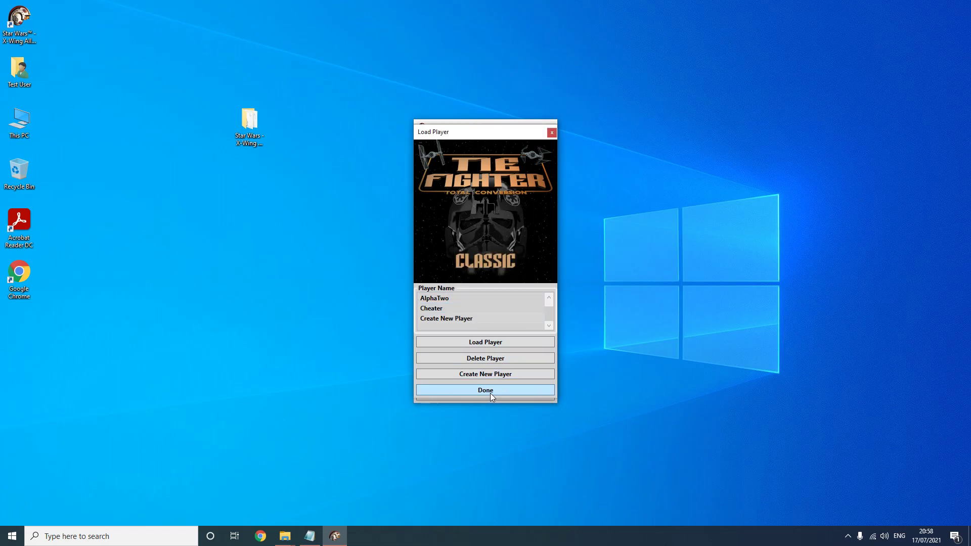
left_click(490, 392)
Start the game without its intro and enter a name for the new pilot
left_click(487, 302)
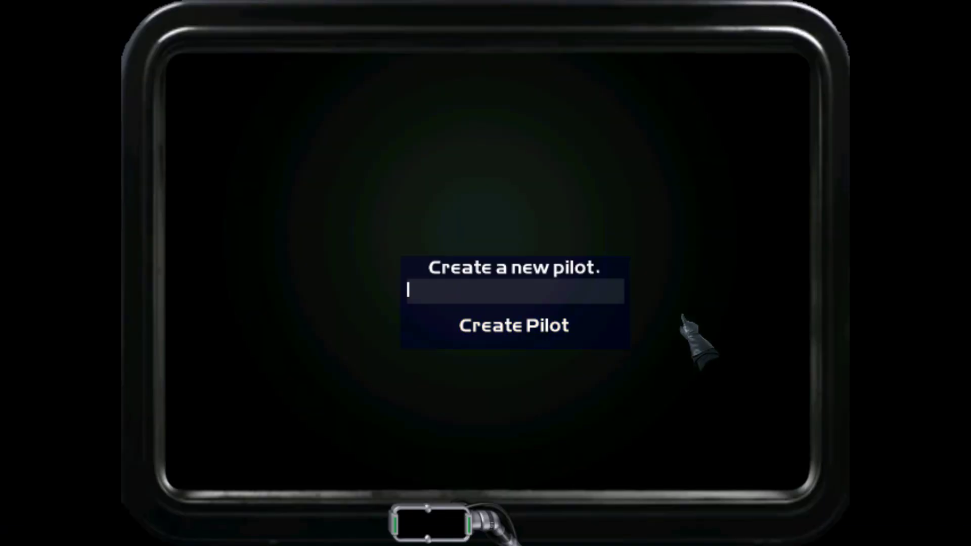
type("Marek")
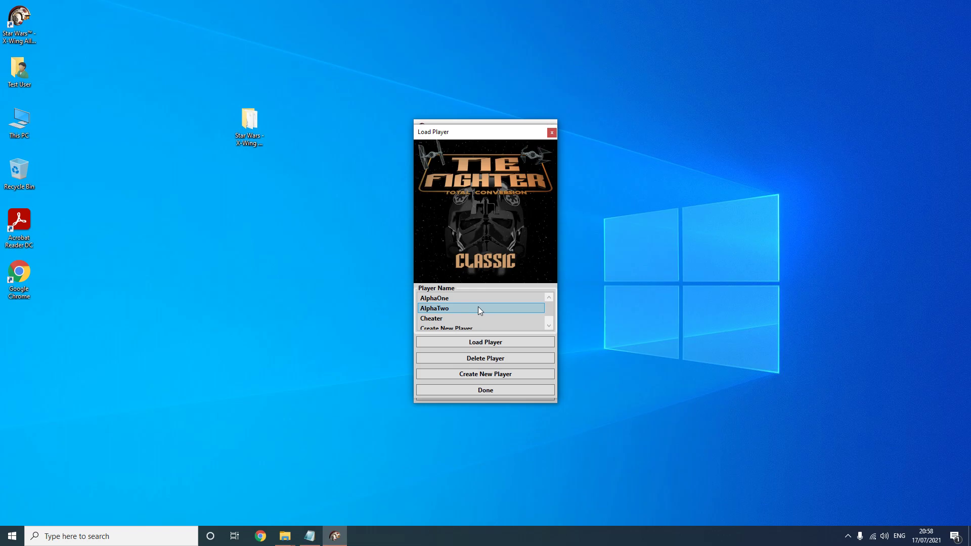
double_click(479, 308)
Launch Babu Frik's Configurator for TFTC, accept its license agreement and advance to the component selection
left_click(535, 332)
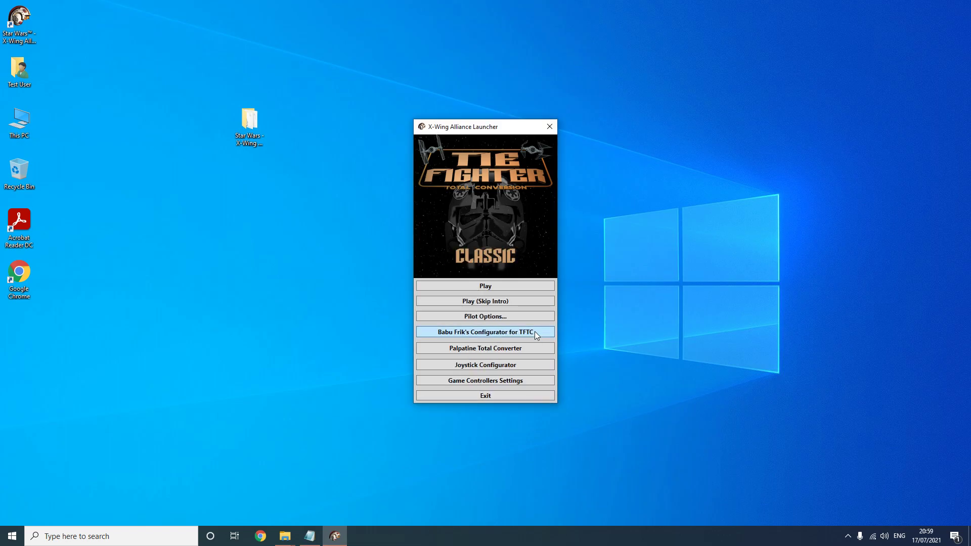
left_click(623, 402)
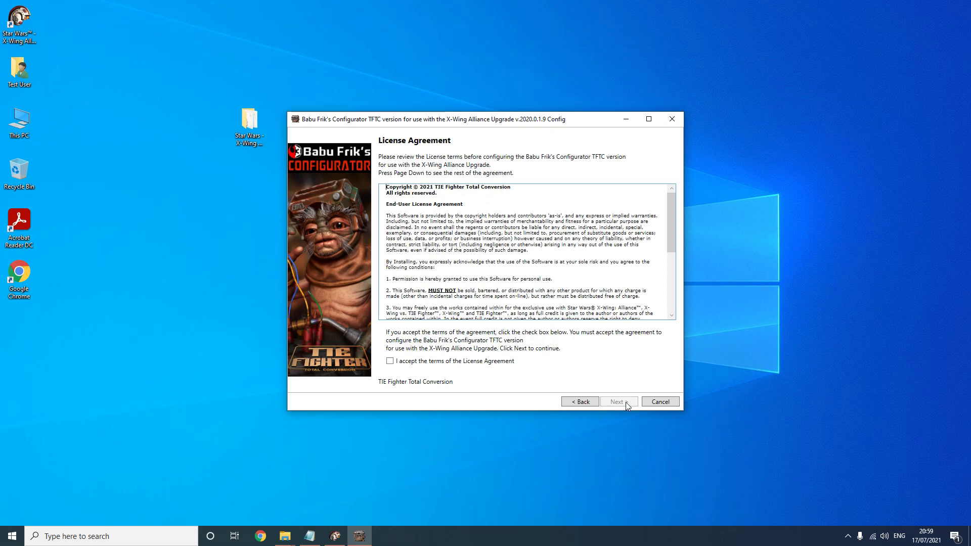
left_click(481, 360)
left_click(612, 401)
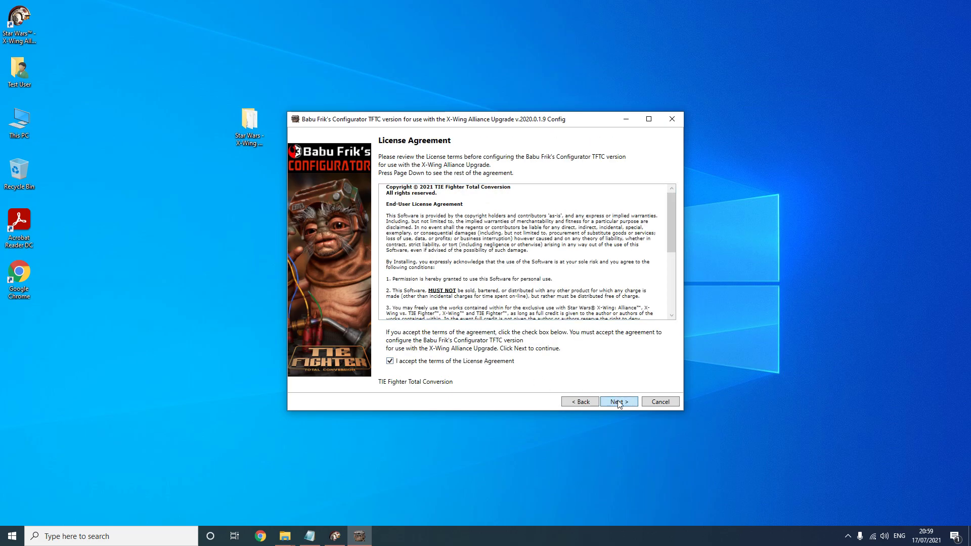
left_click(621, 402)
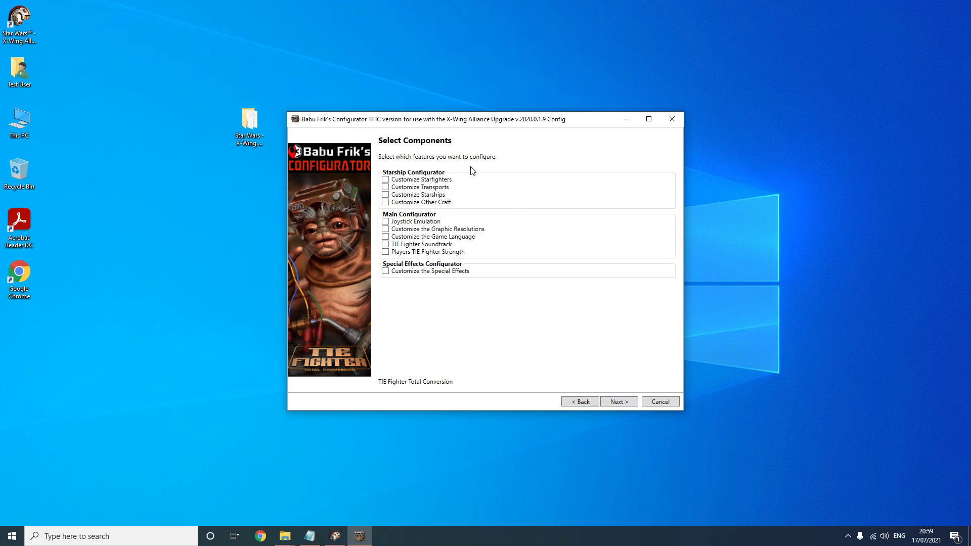
Examine the options offered under Customize the Special Effects, TIE Fighter Soundtrack and Players TIE Fighter Strength
left_click(386, 272)
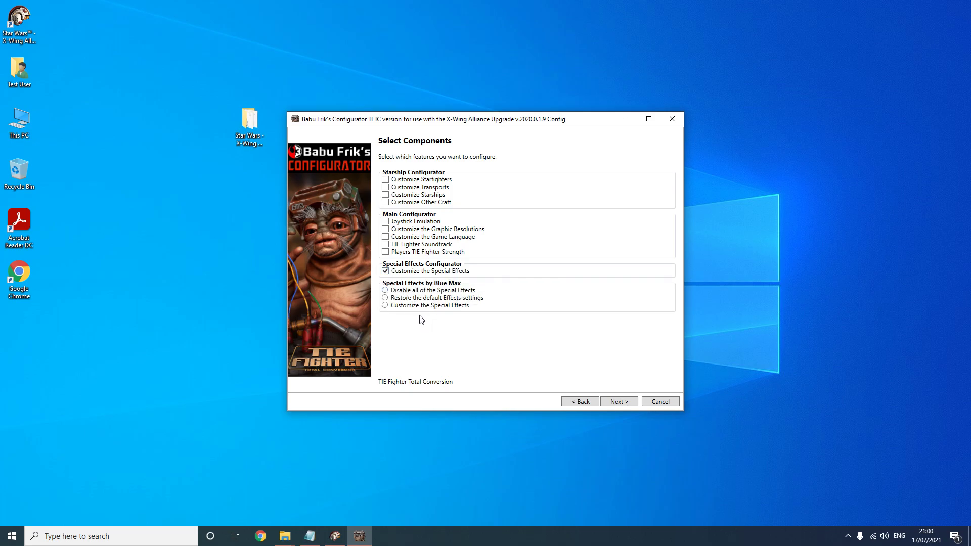
left_click(385, 305)
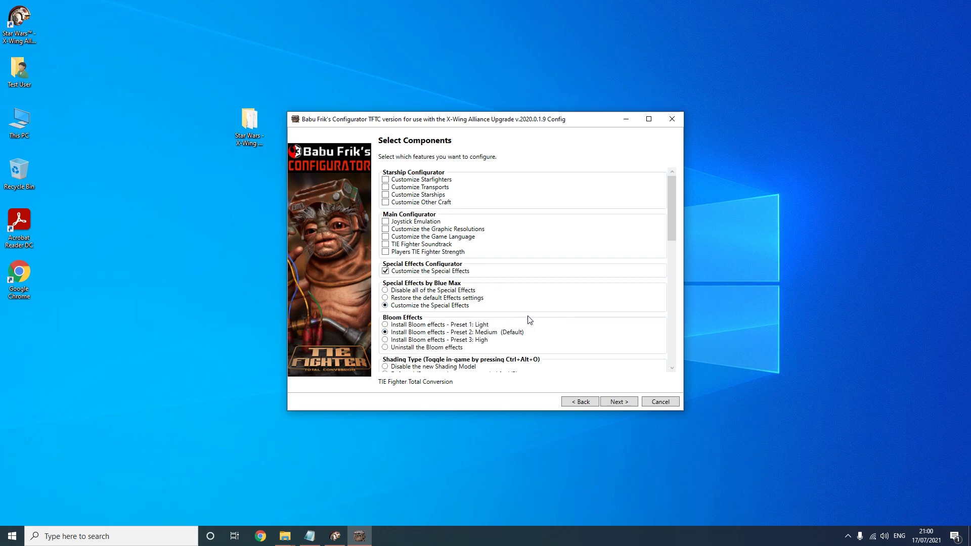
scroll(521, 304, "down", 1)
left_click(386, 247)
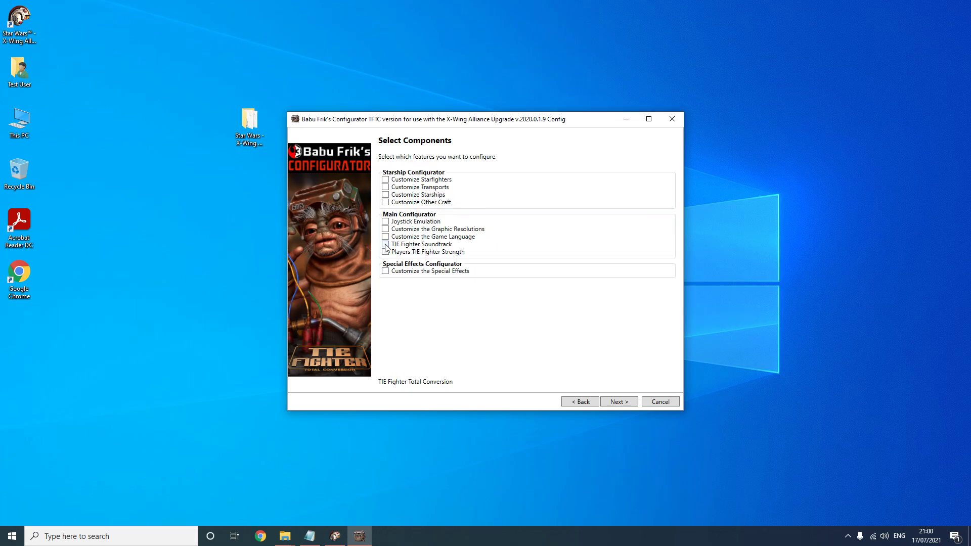
left_click(386, 244)
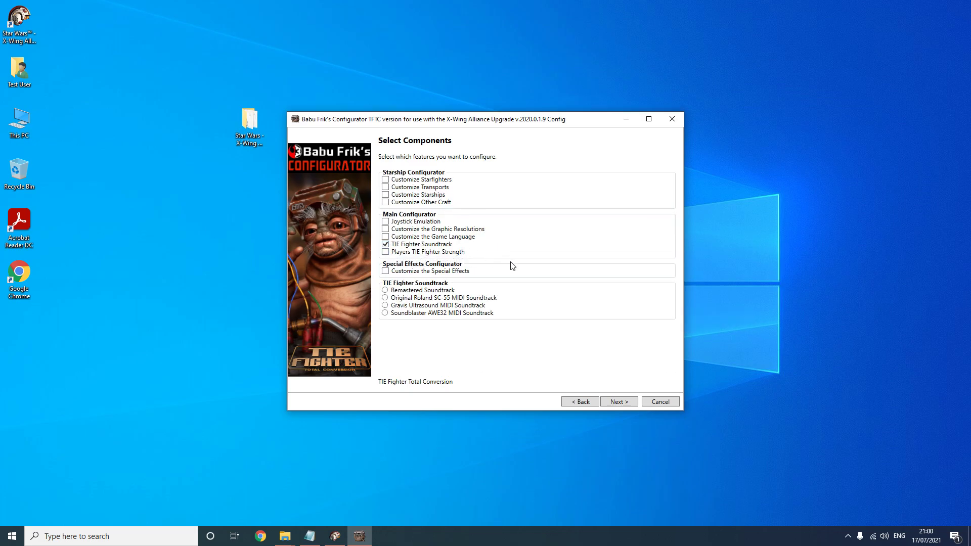
left_click(423, 244)
left_click(423, 253)
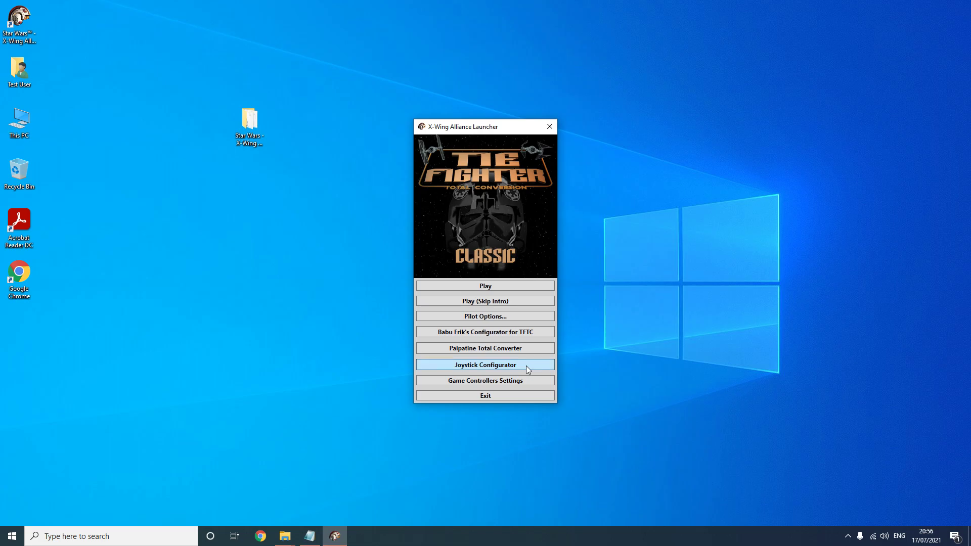
Launch the Joystick Configurator and check the Rudder Enabled setting in the game's Game Controller Options
left_click(525, 365)
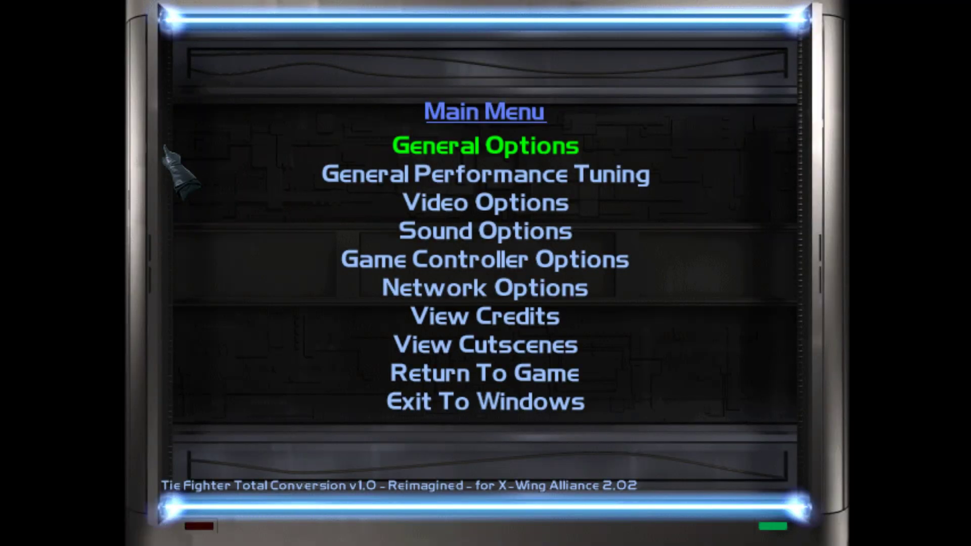
left_click(497, 263)
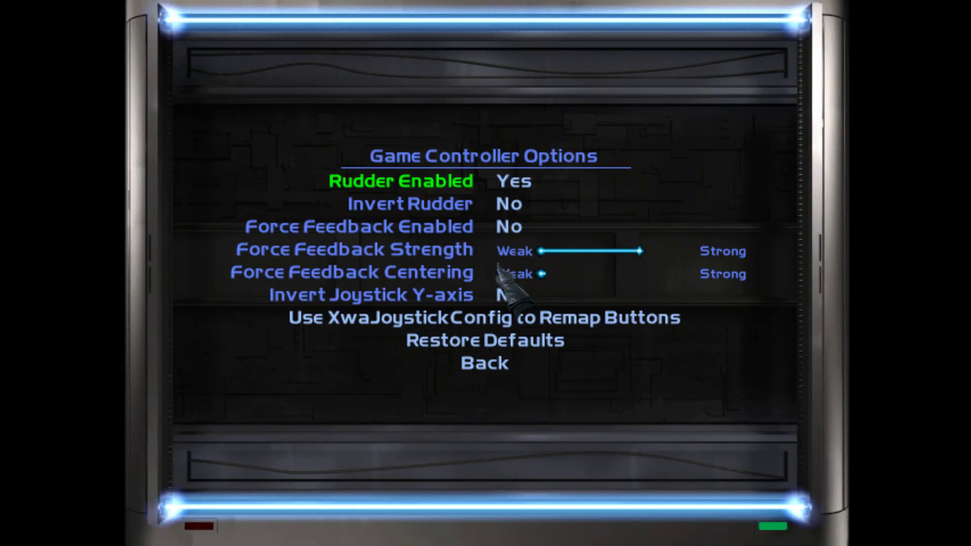
left_click(532, 183)
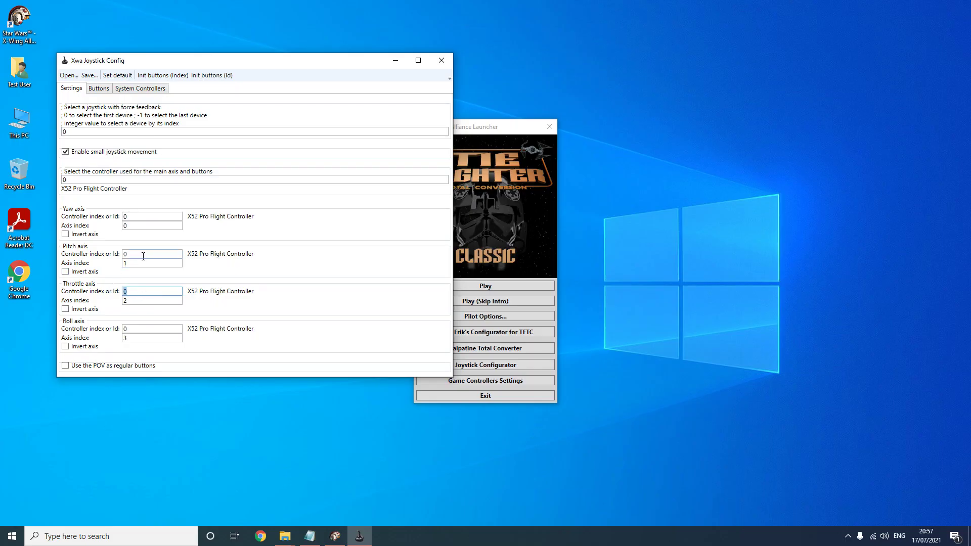
Check the controller index assigned to the pitch, roll and yaw axes and to the main controller in Xwa Joystick Config
double_click(135, 254)
double_click(133, 329)
left_click(145, 216)
left_click(148, 181)
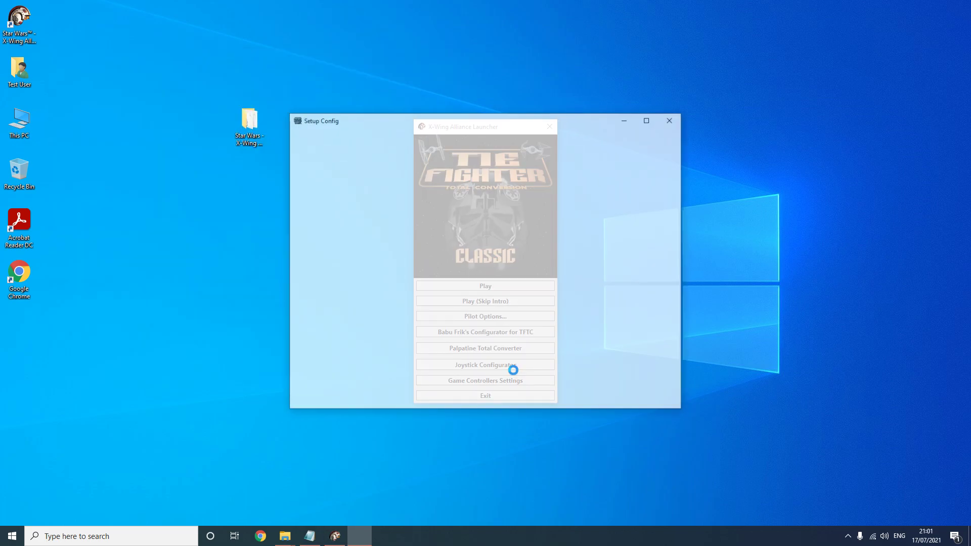
Accept the TFTC configurator's license agreement again and set the Joystick Emulation component to Joystick Emulation on
left_click(446, 361)
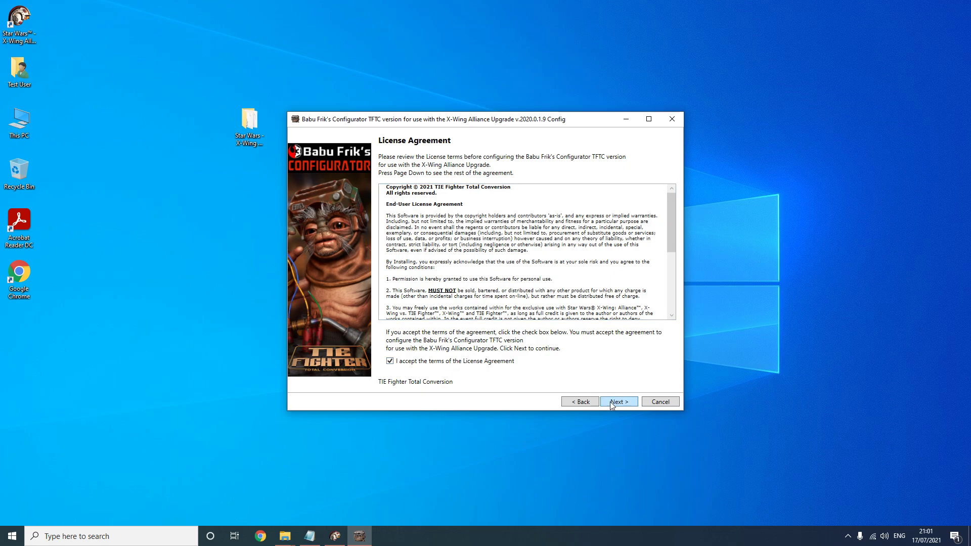
left_click(619, 402)
left_click(609, 401)
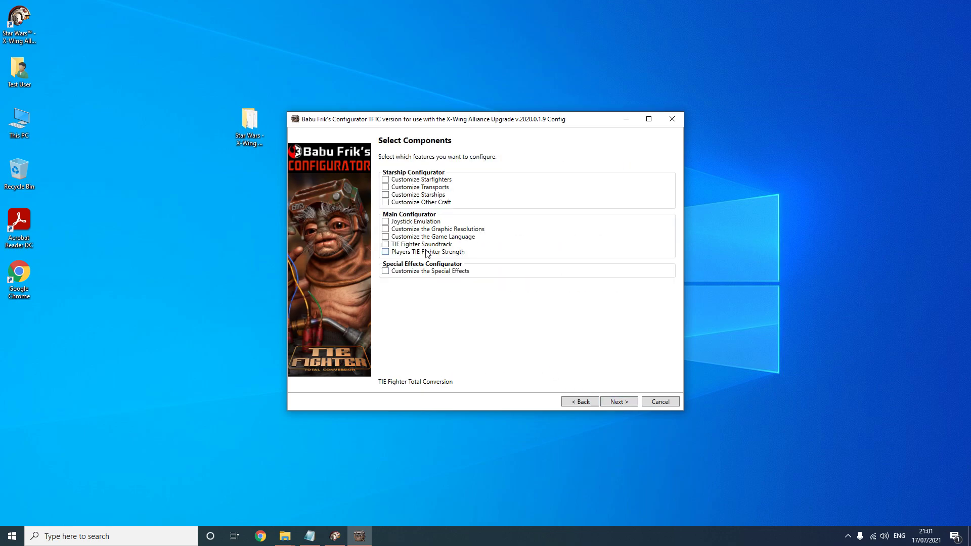
left_click(385, 222)
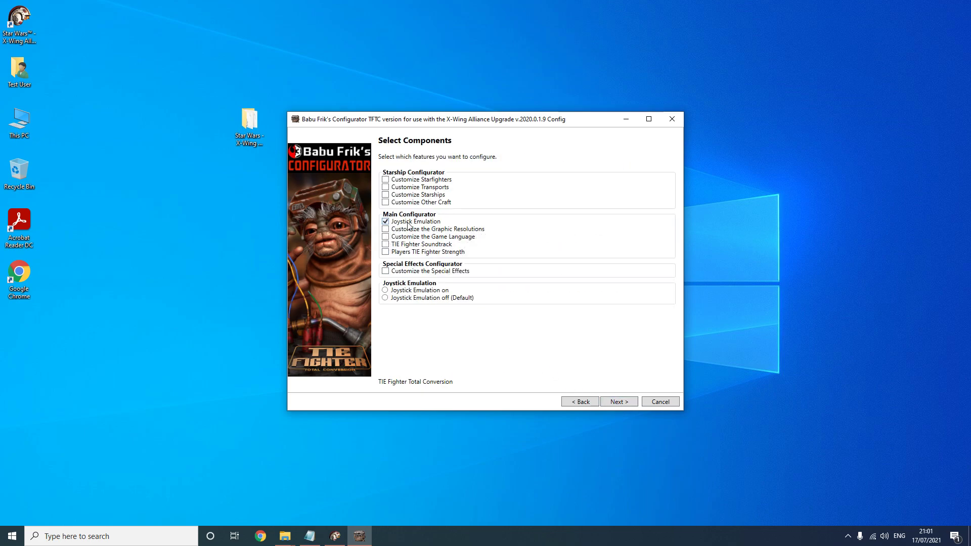
left_click(440, 292)
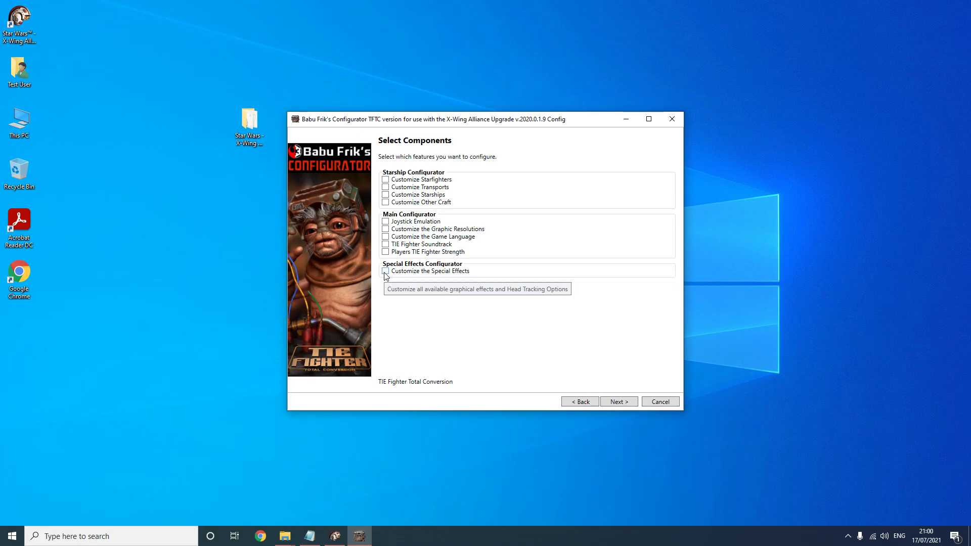
Choose Customize the Special Effects and review its bloom, shading, anti-aliasing and lighting options
left_click(385, 271)
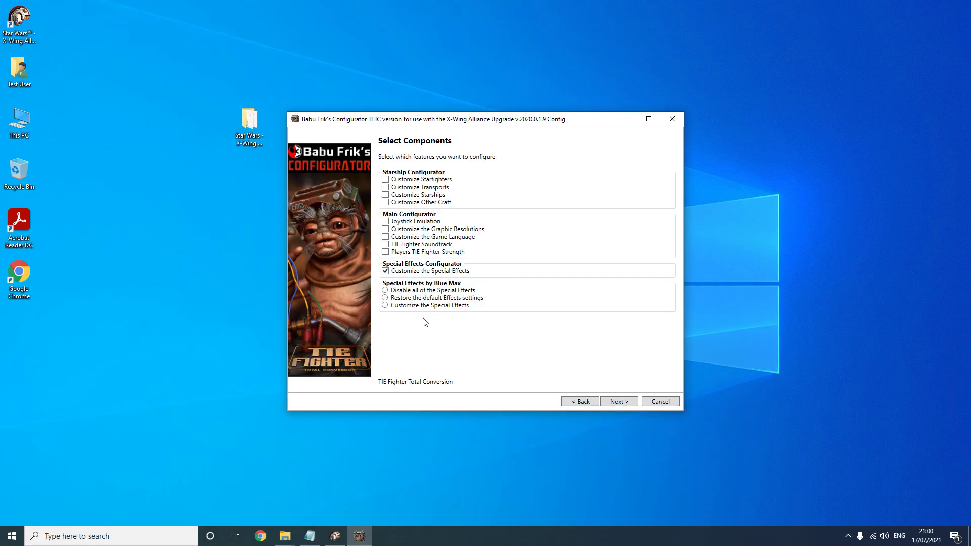
left_click(385, 305)
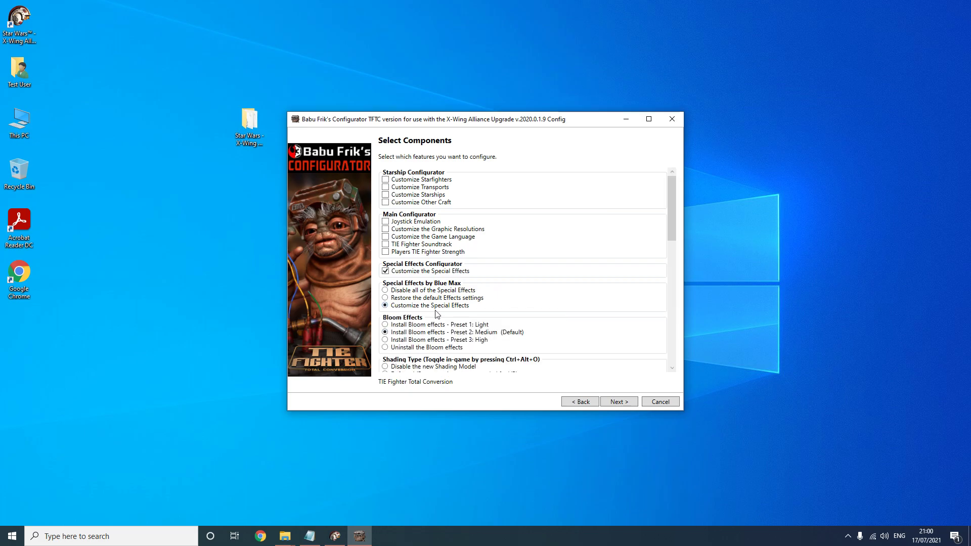
scroll(528, 308, "down", 3)
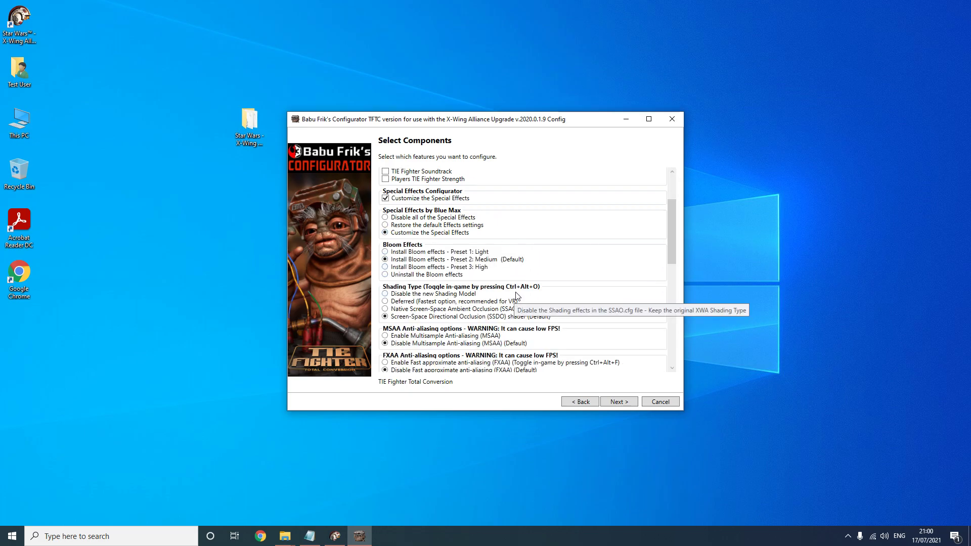
scroll(536, 269, "down", 3)
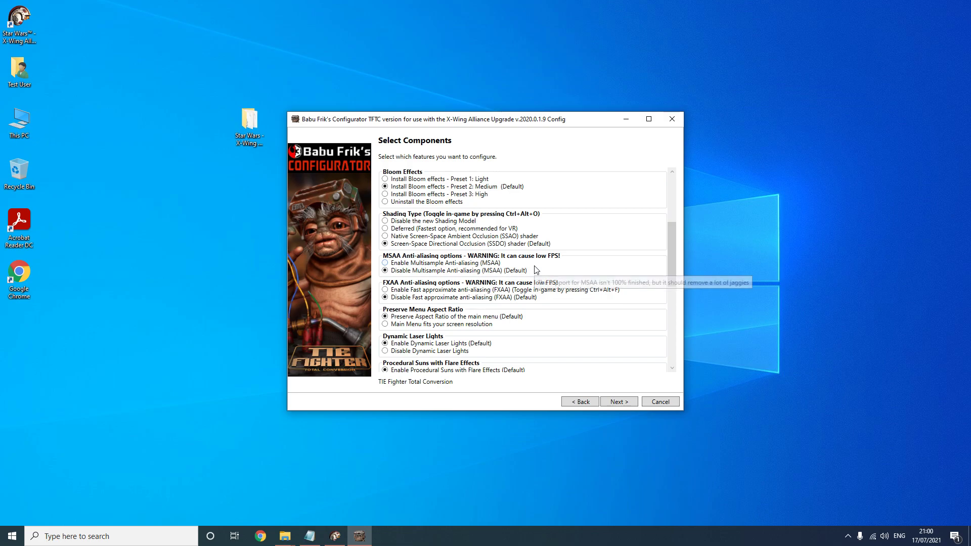
scroll(575, 298, "down", 10)
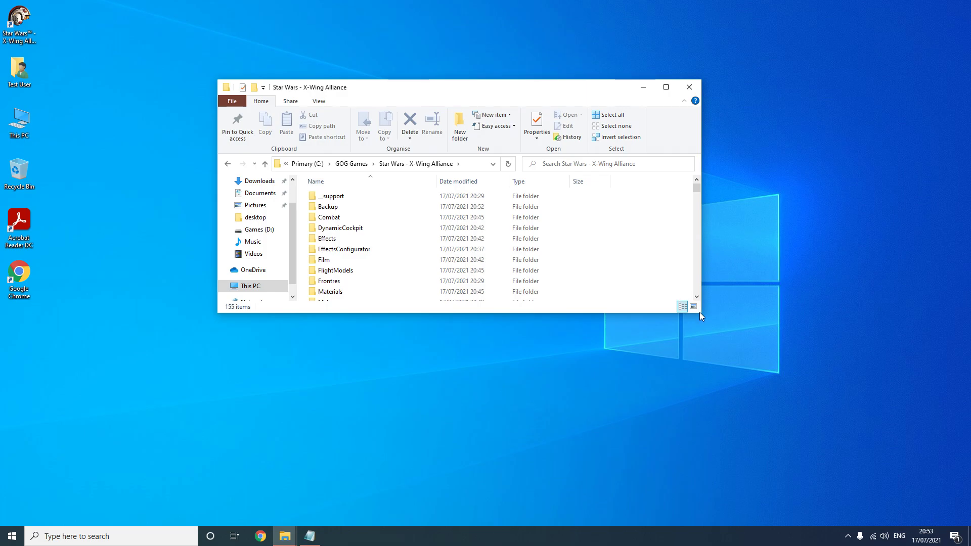
Enlarge the Star Wars - X-Wing Alliance folder window, sort its contents by type and find the CFG files
left_click_drag(699, 312, 718, 454)
scroll(585, 323, "down", 8)
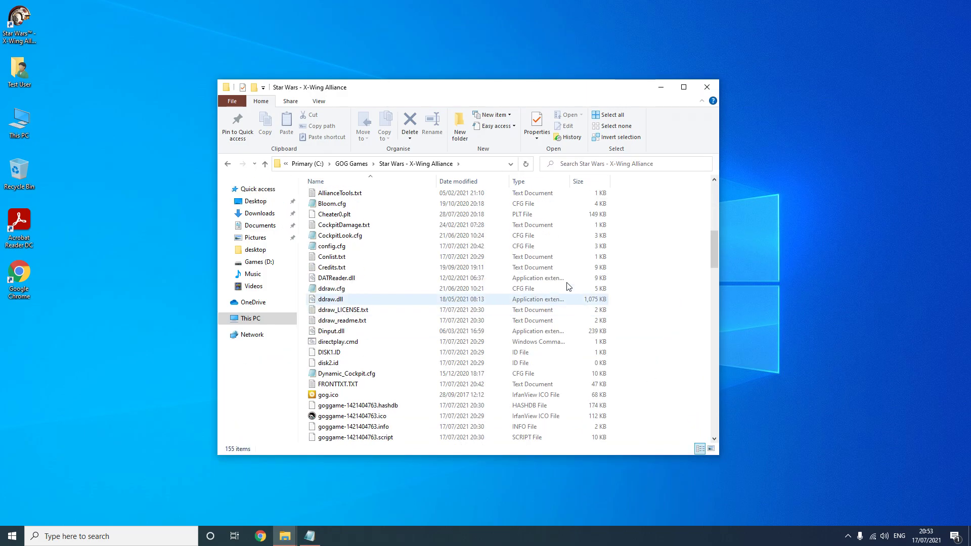
left_click(521, 181)
scroll(503, 278, "down", 5)
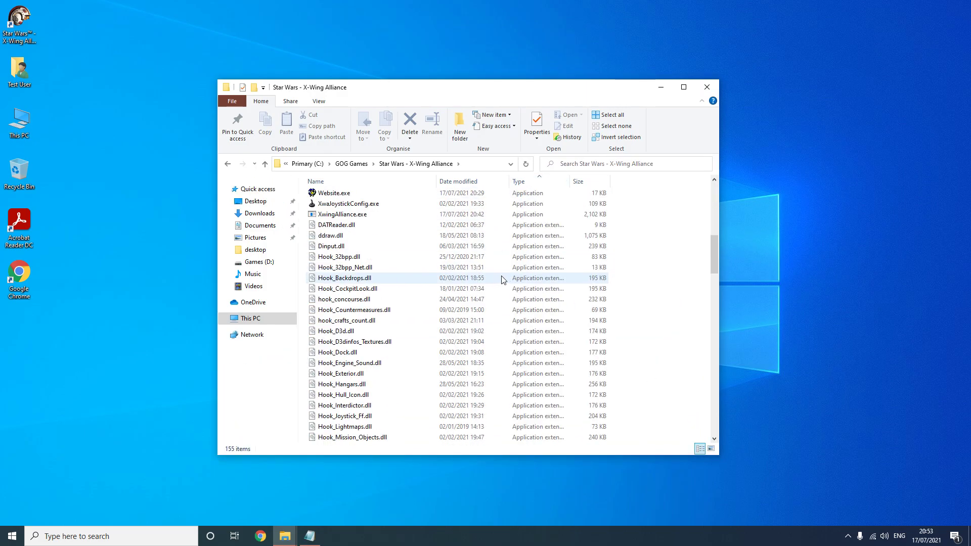
scroll(504, 280, "down", 14)
scroll(503, 279, "down", 3)
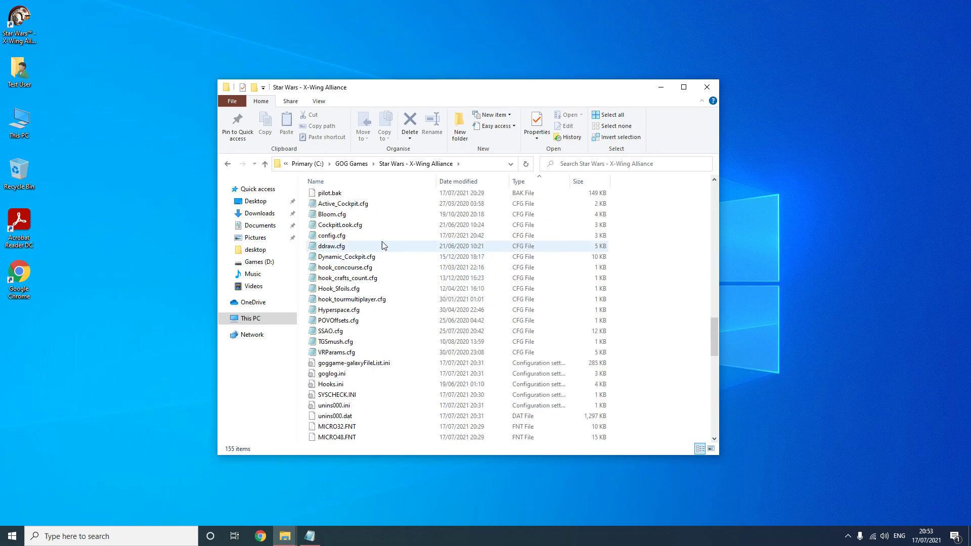
Select the effects configuration files Bloom.cfg, ddraw.cfg and SSAO.cfg in the X-Wing Alliance folder
left_click(348, 214)
left_click(354, 246, "ctrl")
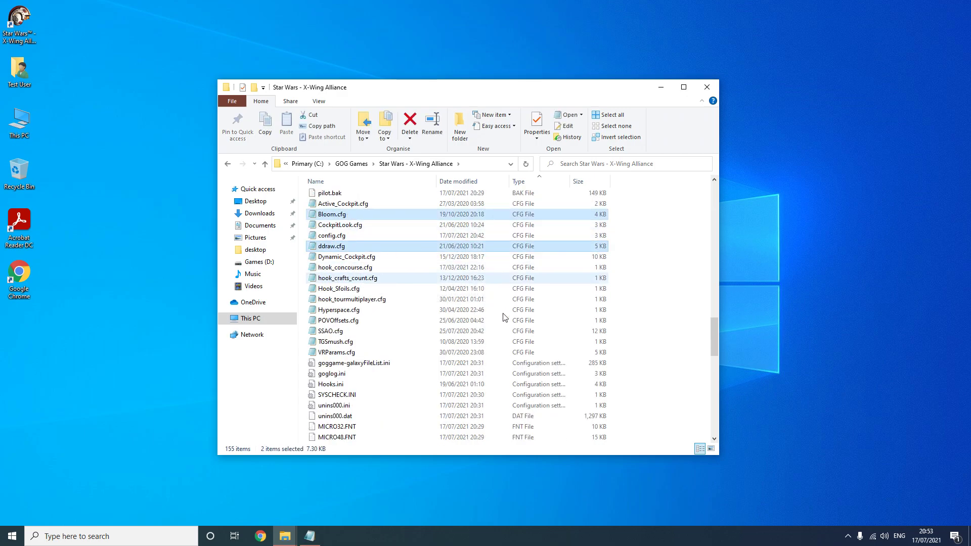
scroll(656, 275, "up", 1)
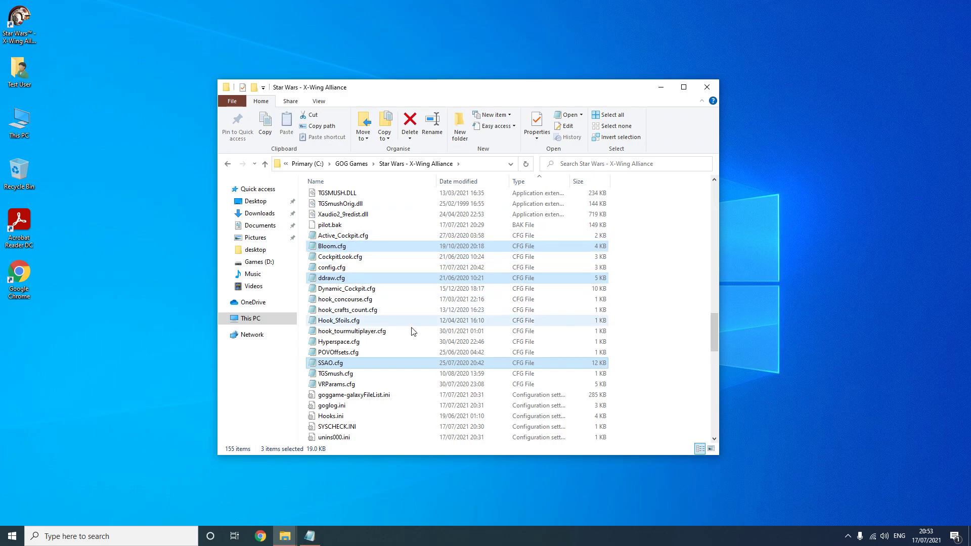
key("Return")
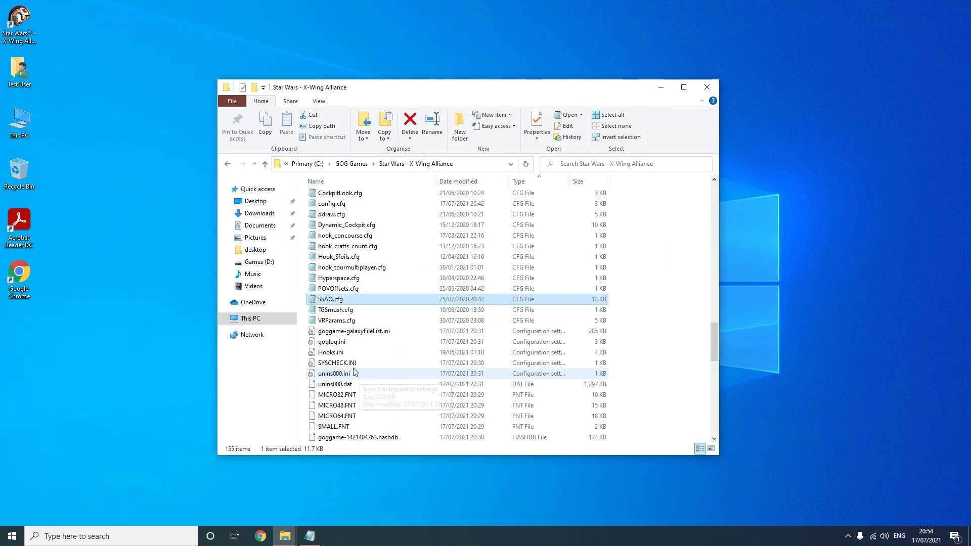
Open Hooks.ini in Notepad, enlarge its window over the folder and highlight the hook_resolution section for review
left_click(344, 353)
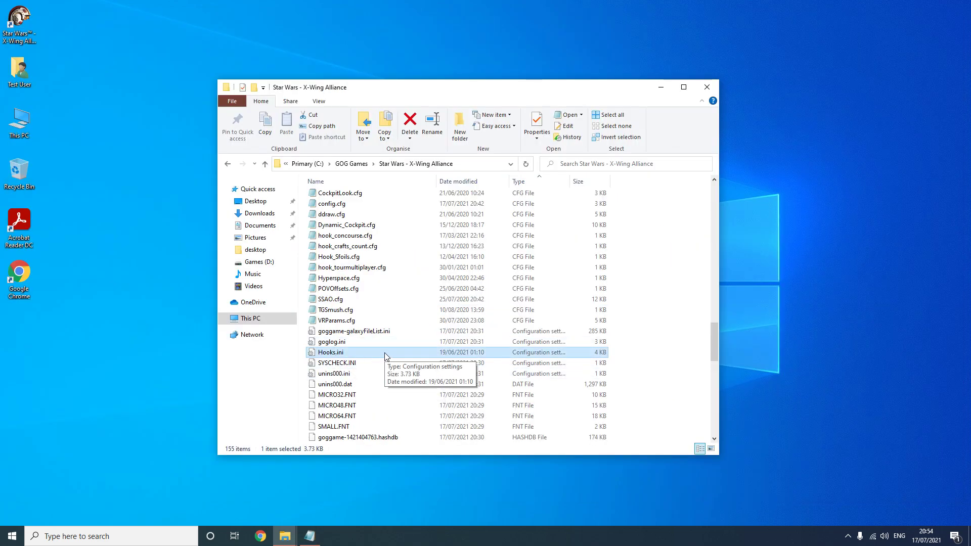
double_click(384, 353)
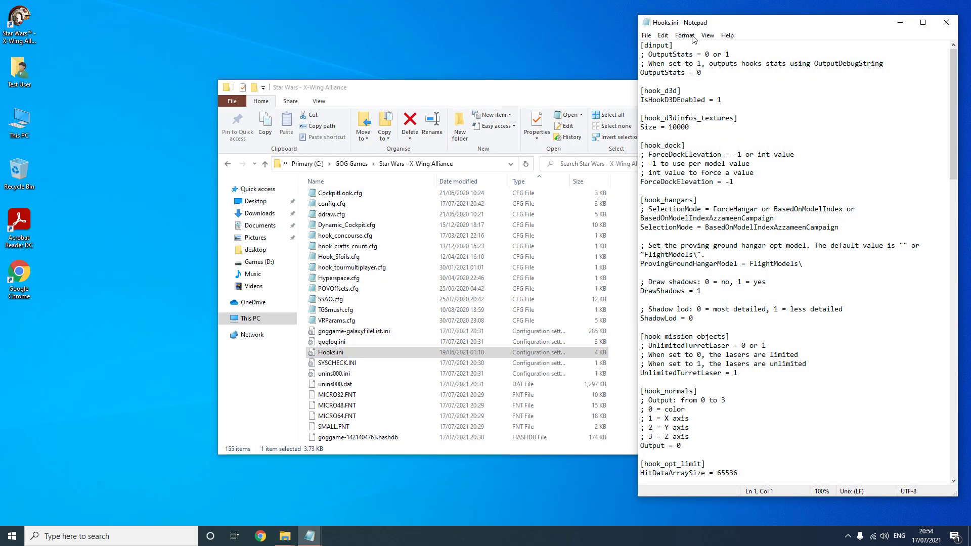
left_click_drag(700, 23, 258, 22)
left_click_drag(514, 496, 723, 448)
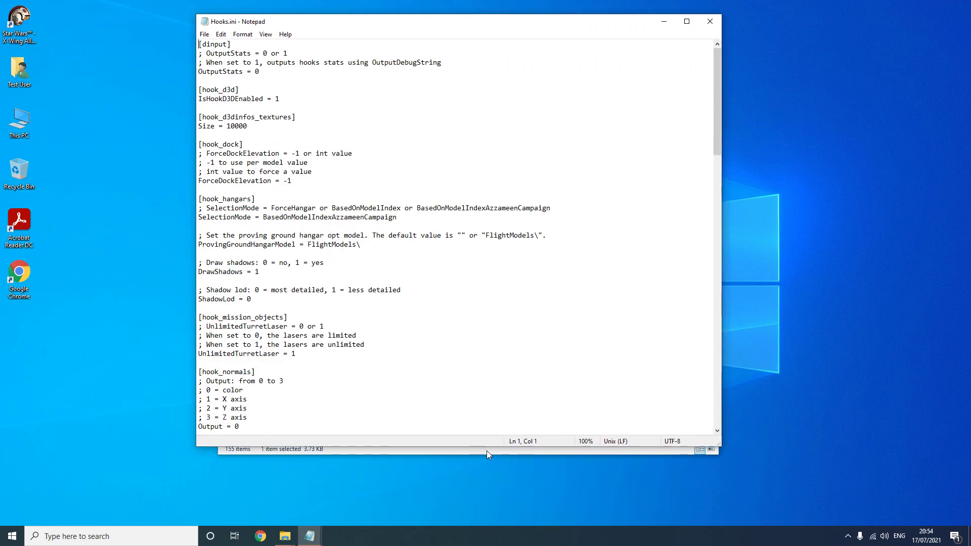
scroll(397, 262, "down", 15)
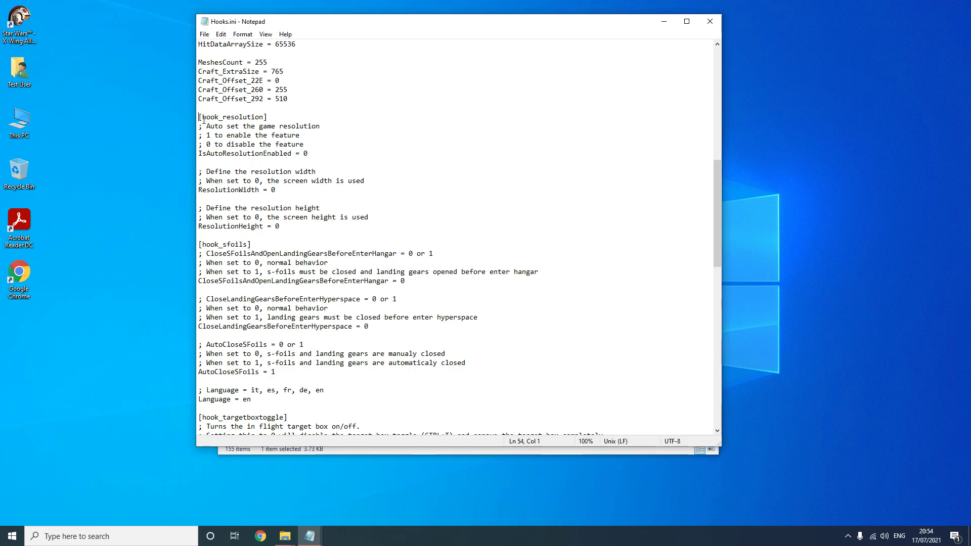
left_click_drag(203, 120, 415, 230)
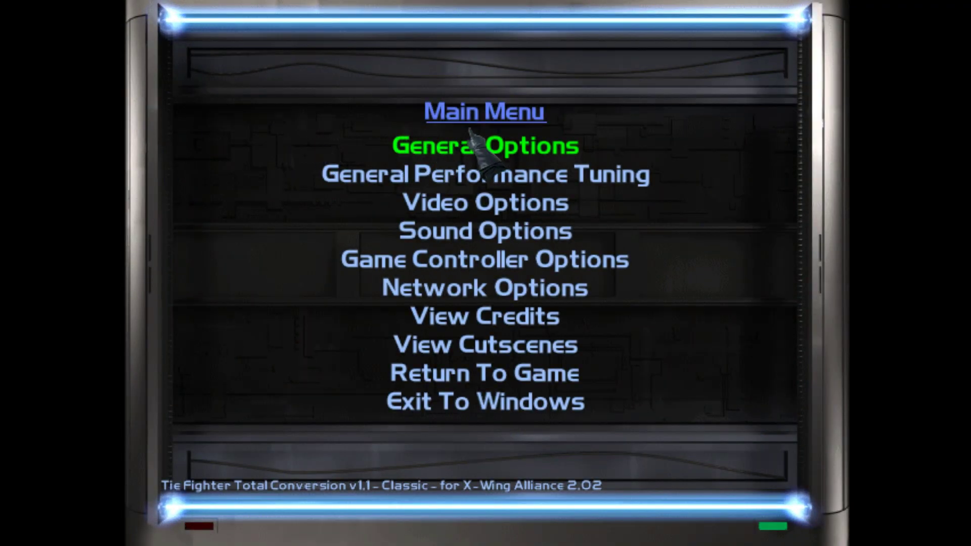
Open the in-game General Options and set Tour Difficulty to Medium
left_click(576, 144)
left_click(539, 81)
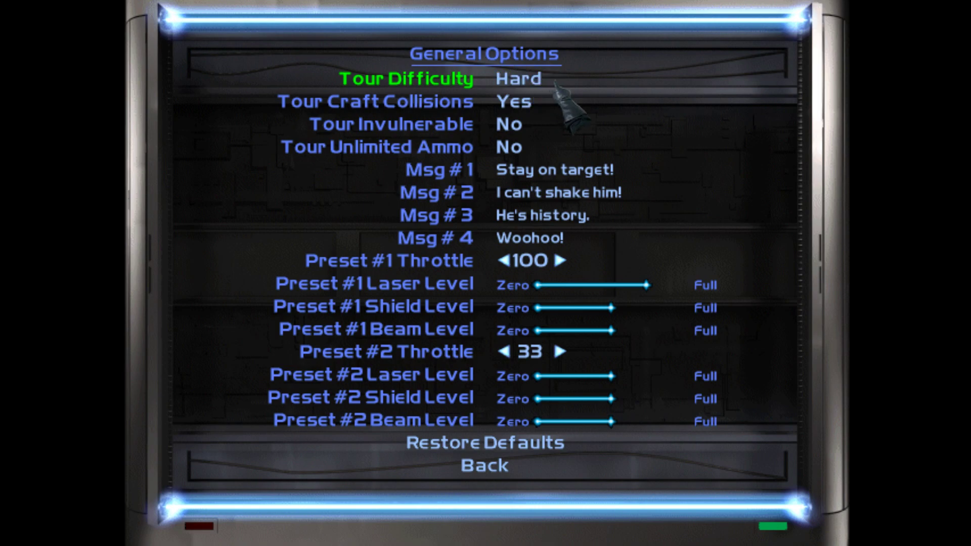
left_click(538, 81)
left_click(536, 81)
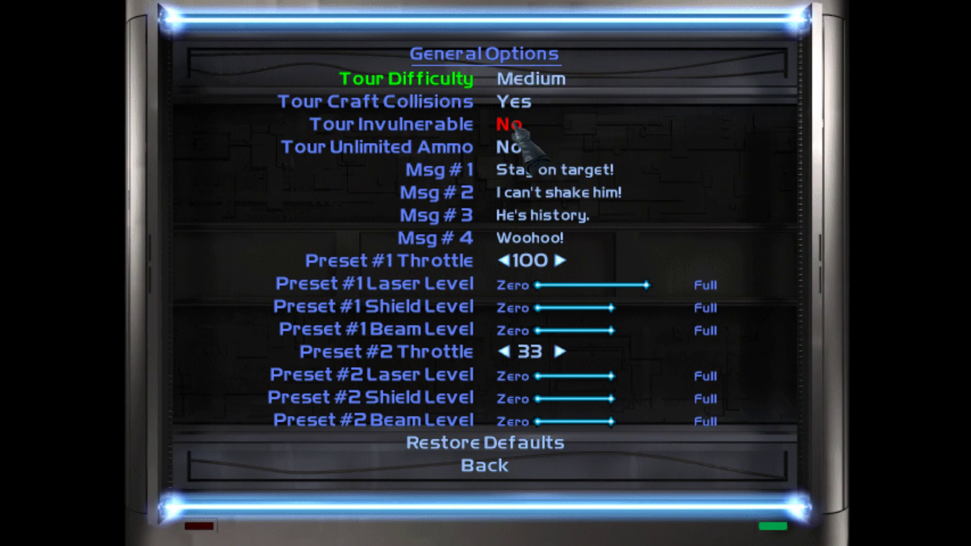
Review the Sound Options, Single Player Video Options and Hardware Only Video Options, including the Lens Flare setting
key("Page_Down")
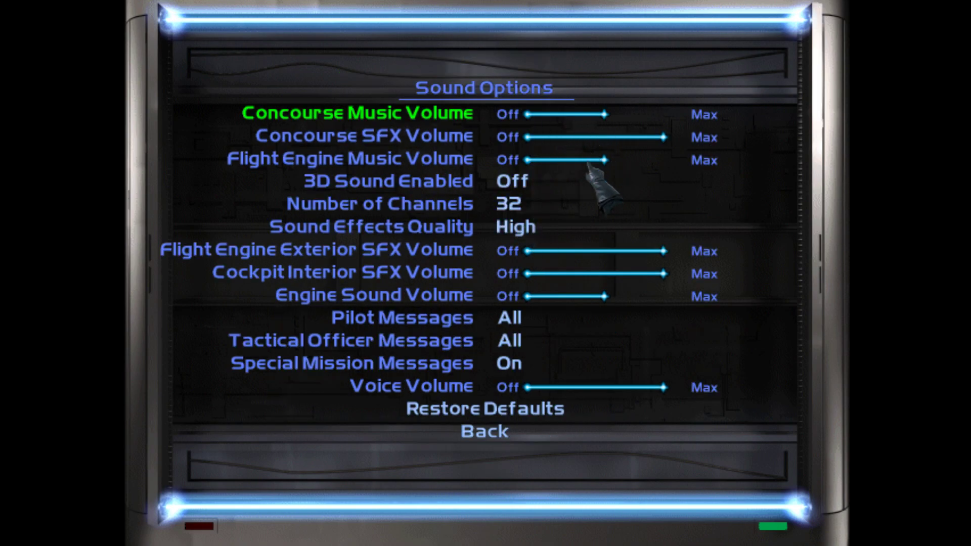
key("Page_Down")
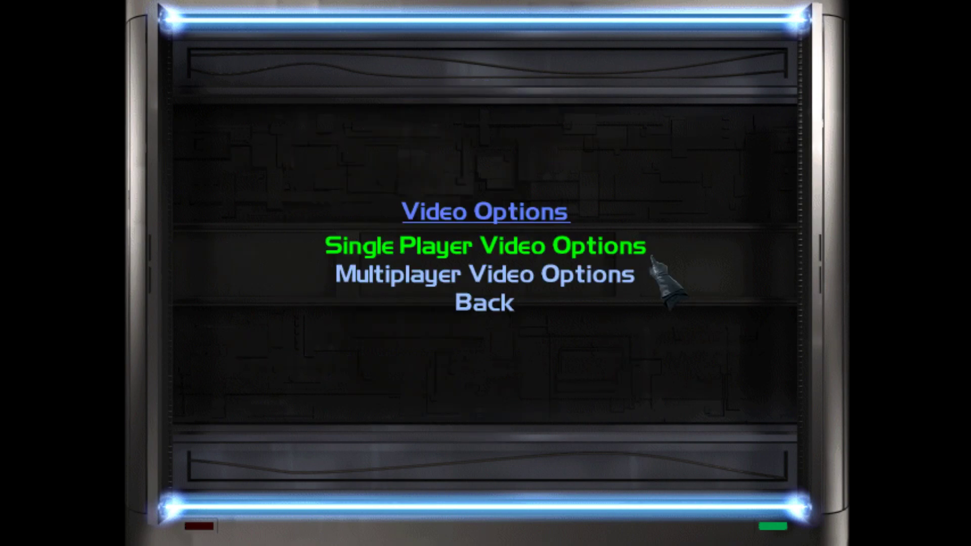
key("Return")
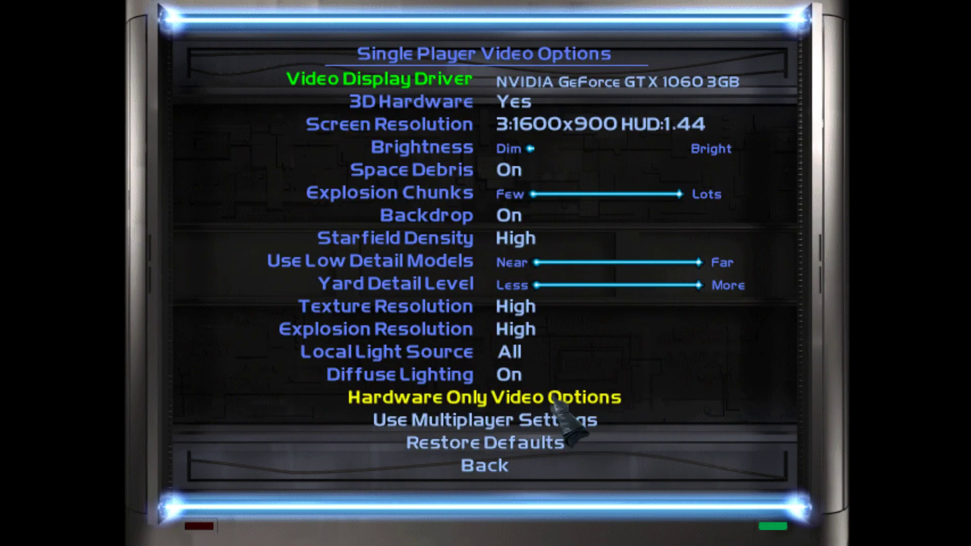
left_click(597, 397)
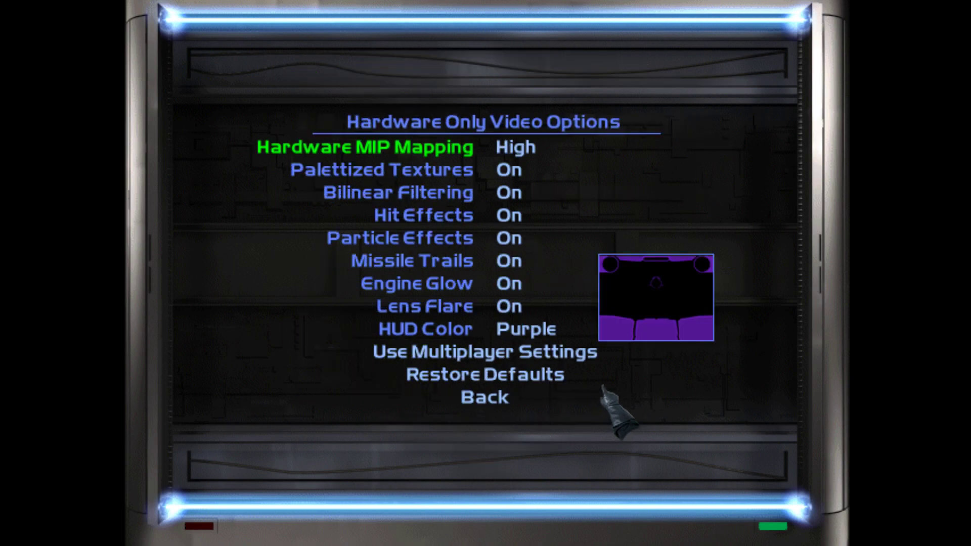
left_click(515, 312)
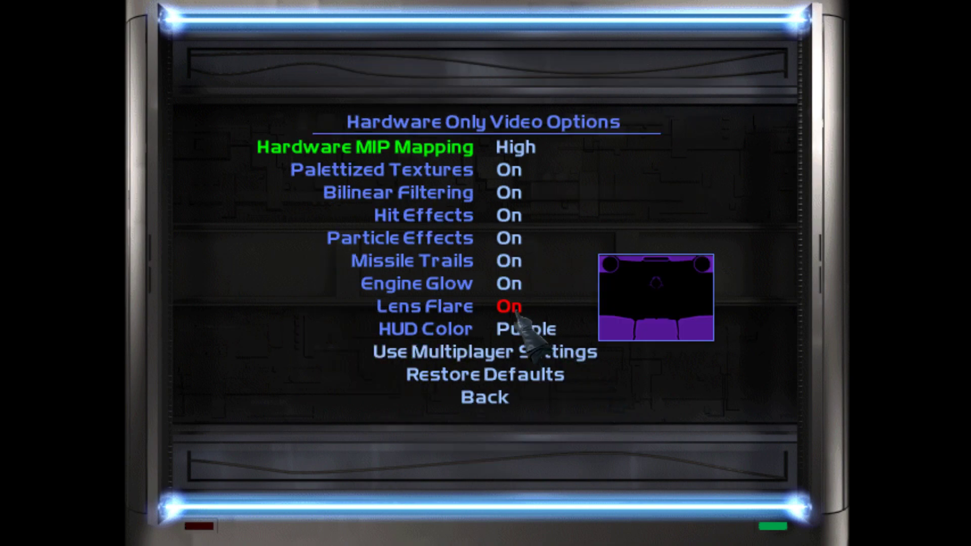
key("Escape")
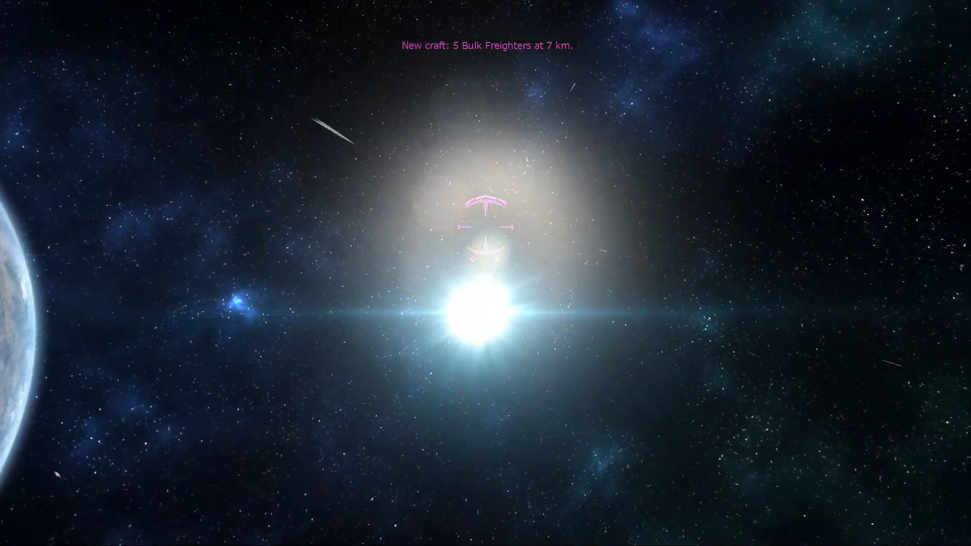
Leave the flight, open the Training Missions and browse them from TIE Fighter Gunnery through the Missile Boat exercises
key("Escape")
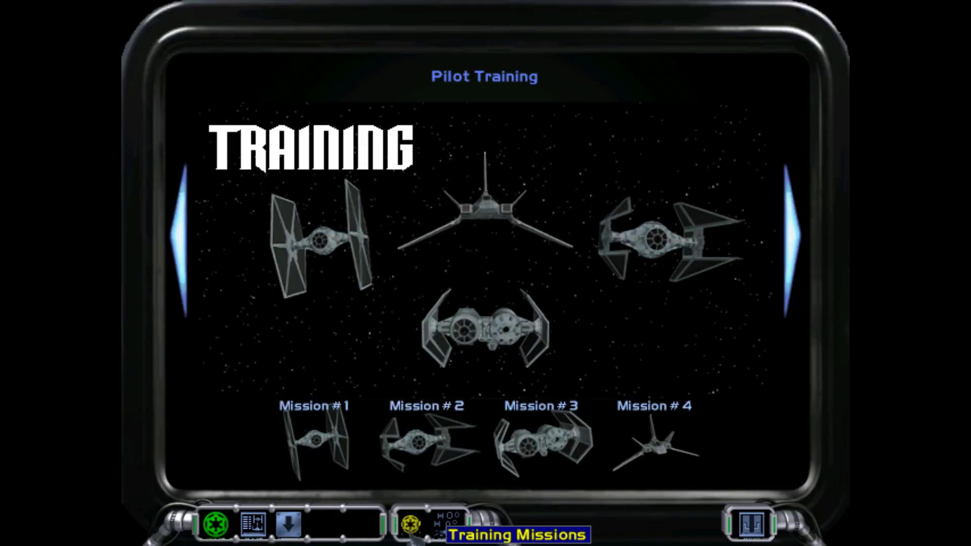
left_click(411, 526)
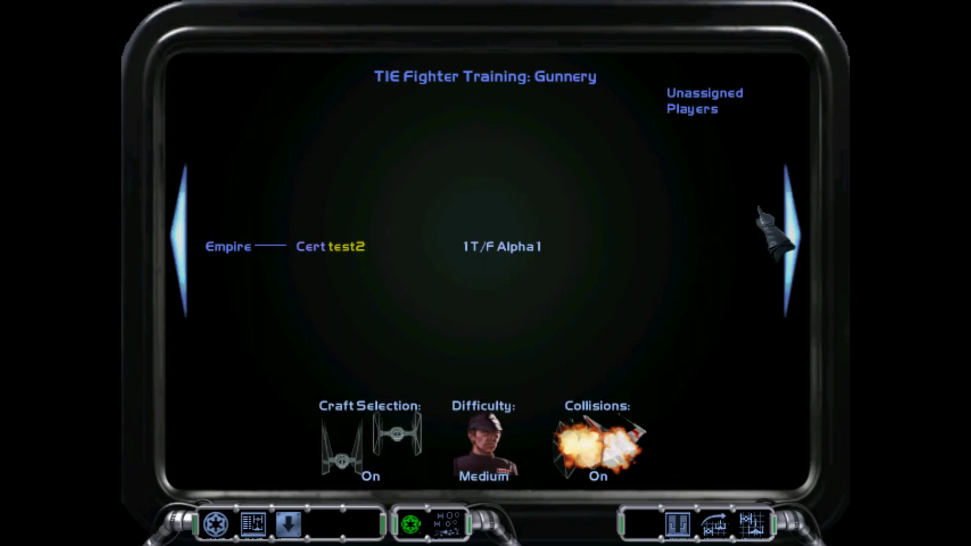
left_click(793, 234)
left_click(793, 233)
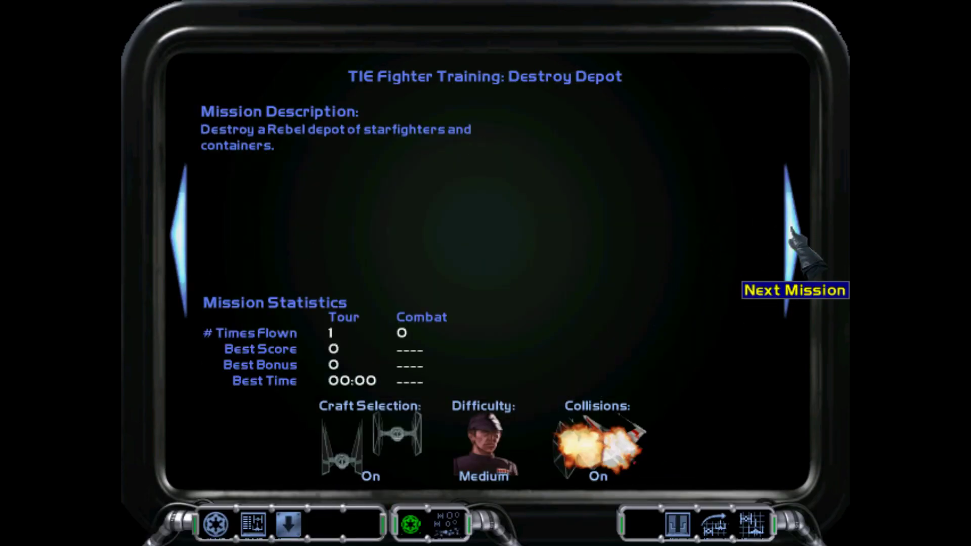
left_click(793, 233)
left_click(793, 234)
left_click(793, 234)
left_click(792, 234)
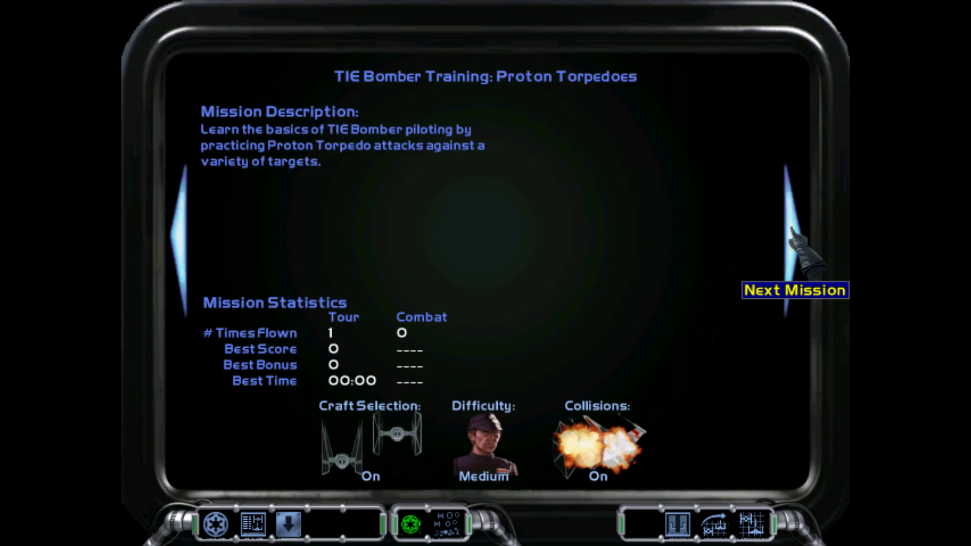
left_click(793, 233)
left_click(793, 234)
left_click(793, 234)
left_click(791, 229)
left_click(791, 227)
left_click(792, 226)
left_click(794, 223)
left_click(794, 223)
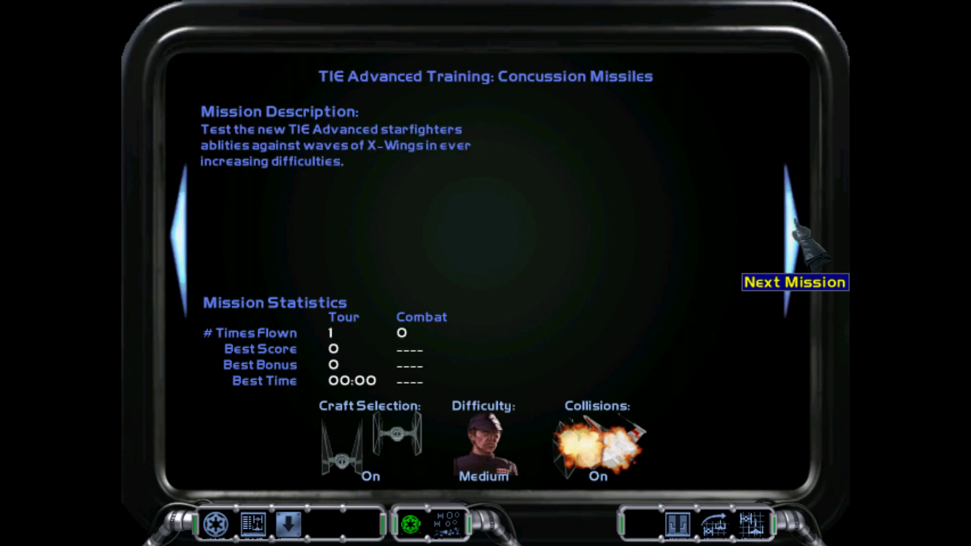
left_click(794, 223)
left_click(795, 223)
left_click(795, 222)
left_click(794, 223)
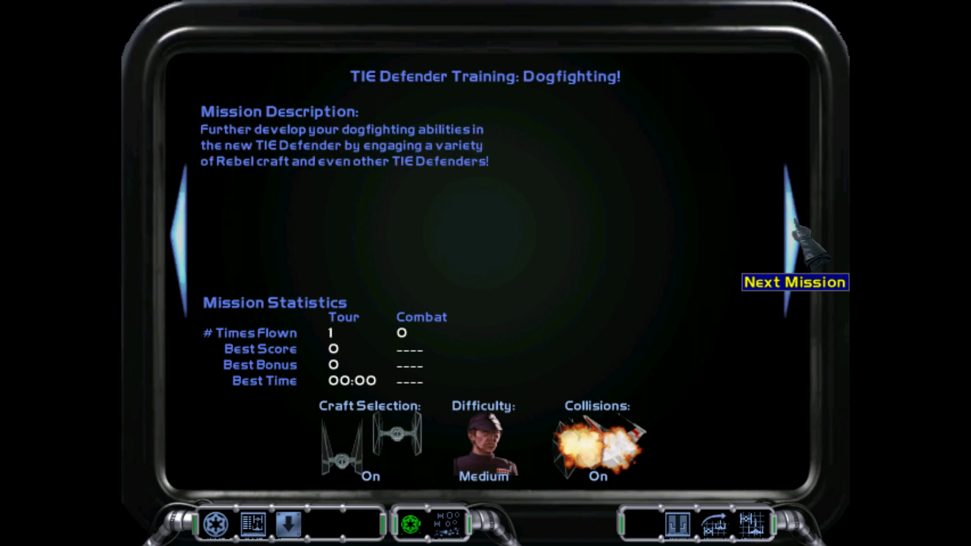
left_click(795, 222)
left_click(795, 223)
left_click(795, 223)
left_click(794, 222)
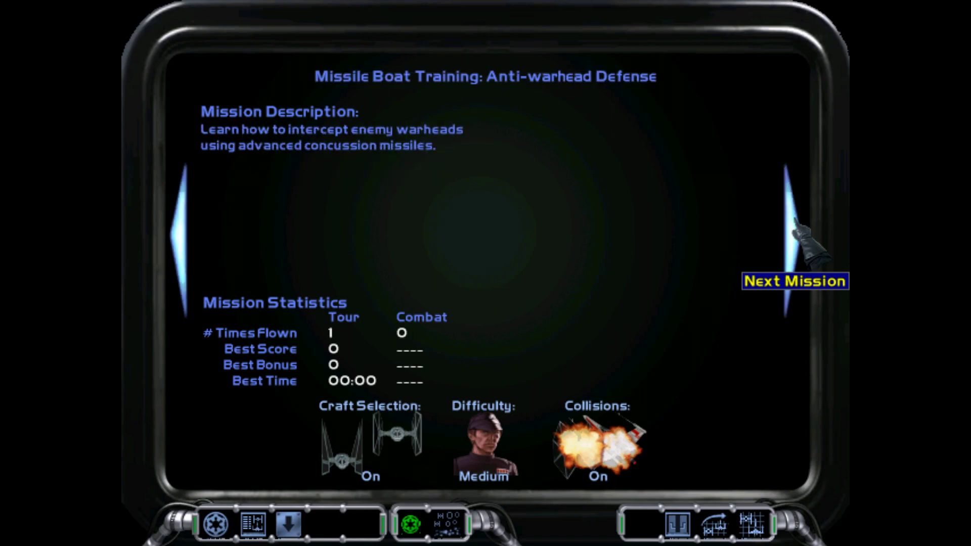
left_click(794, 222)
left_click(794, 222)
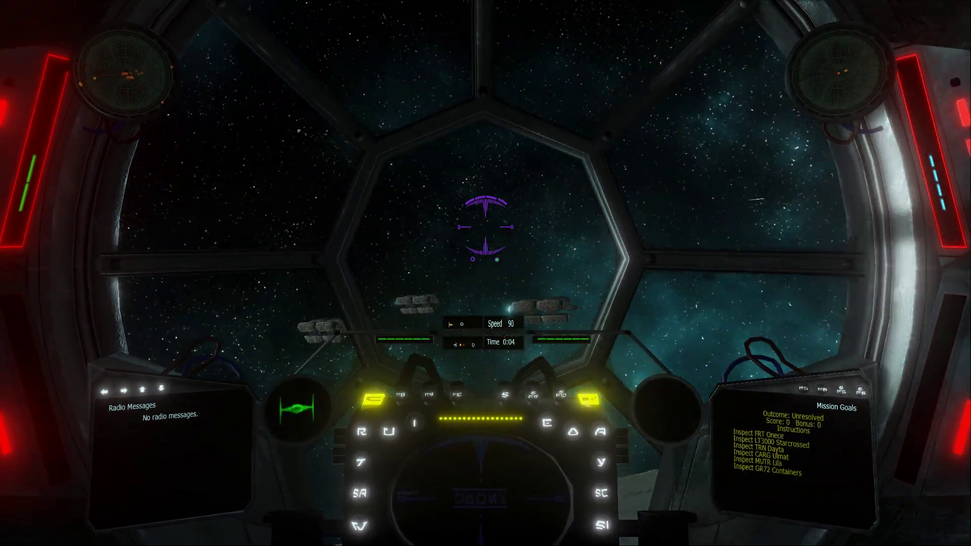
Cycle the in-flight display of the TIE Fighter through its full cockpit, bare view and HUD overlay modes
key("Delete")
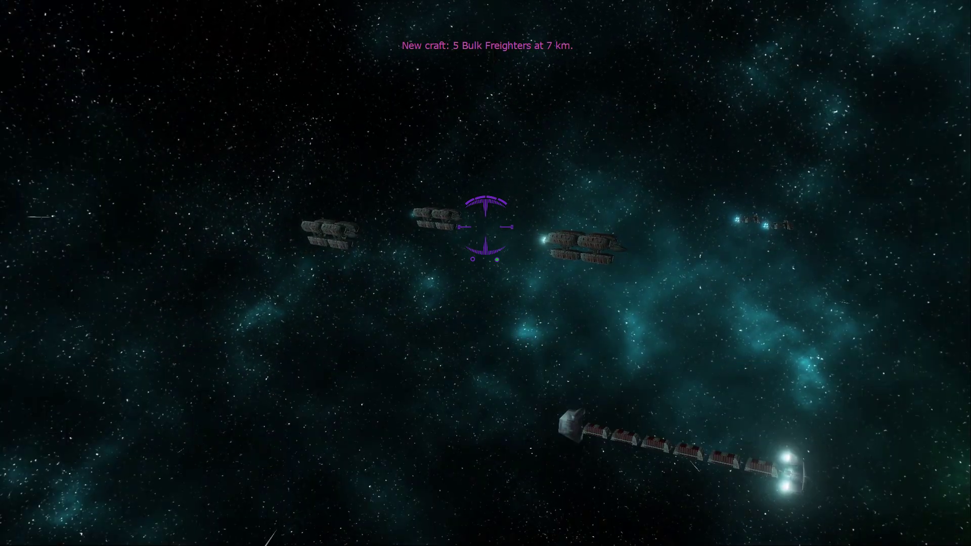
key("Delete")
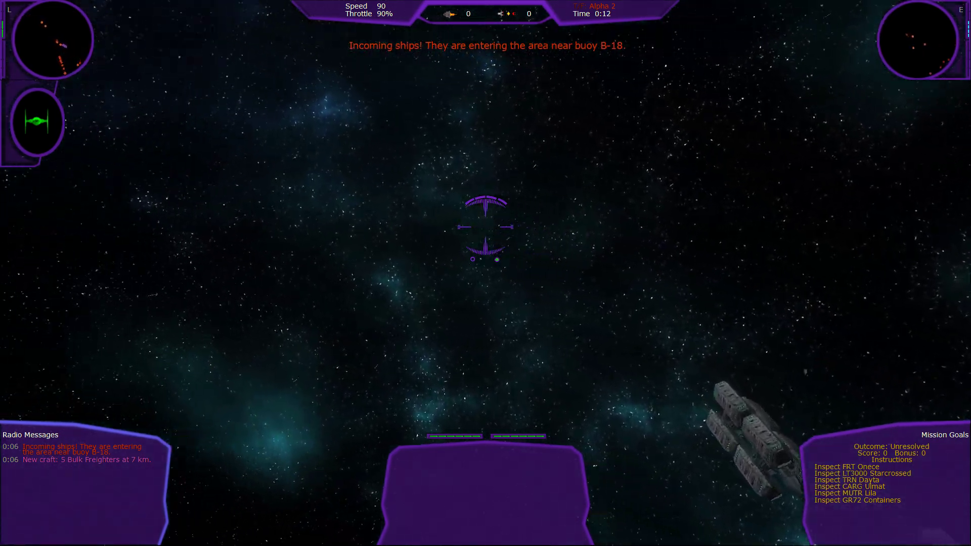
key("Delete")
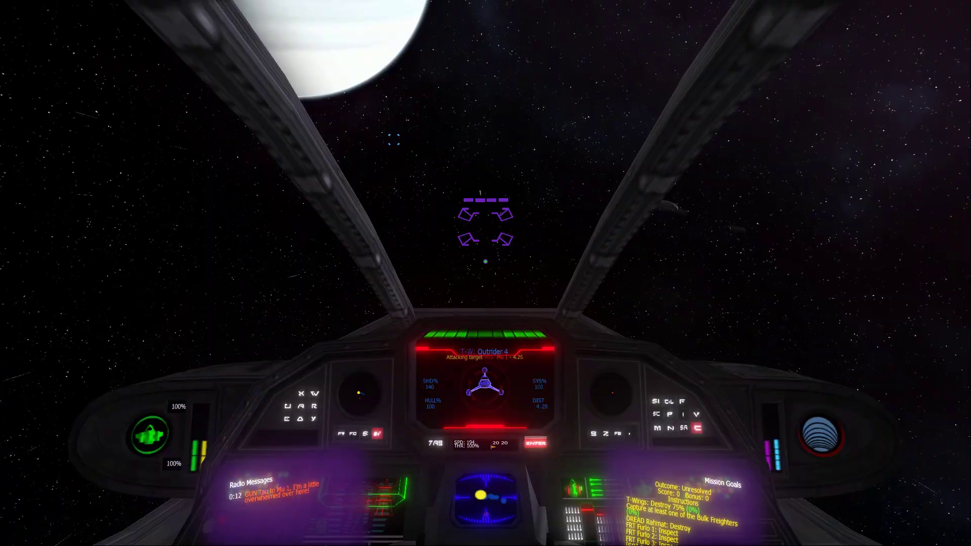
Try to fire the gunboat's cannons while its S-foils are closed
key("Tab")
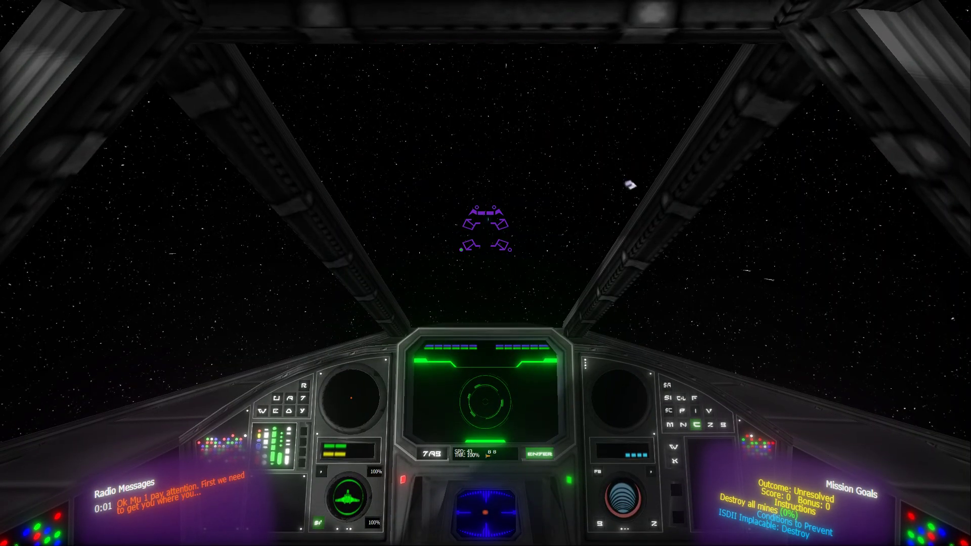
key("v")
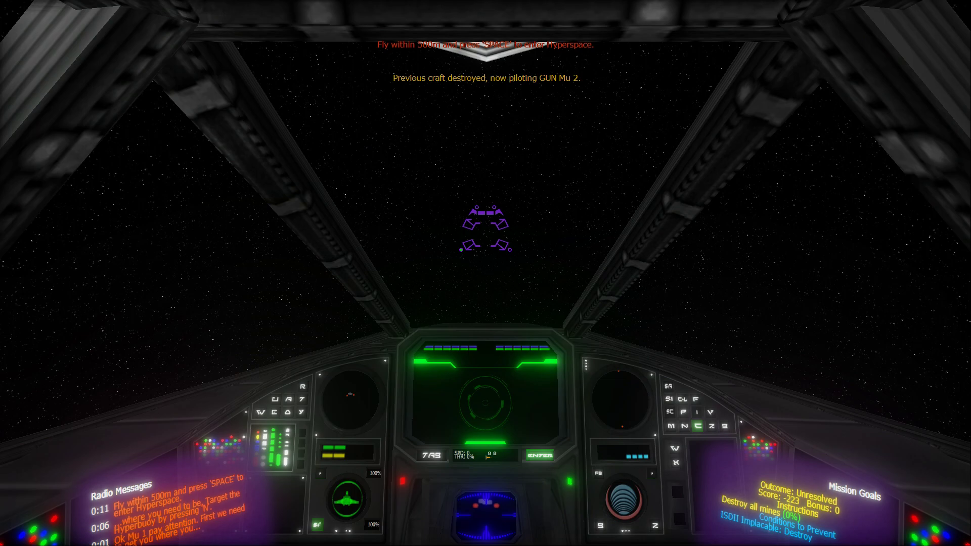
key("ctrl")
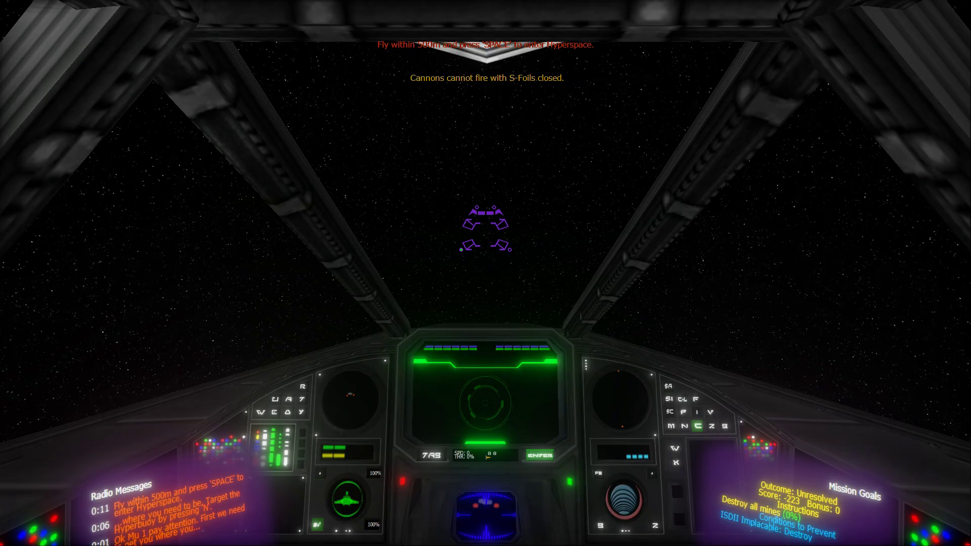
key("backslash")
key("ctrl")
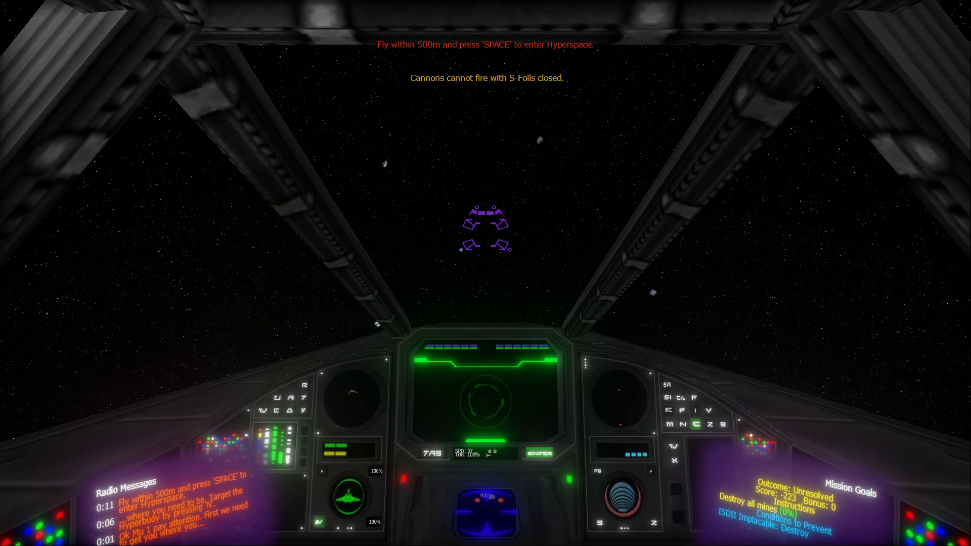
Close the gunboat's landing gear and open its S-foils
key("l")
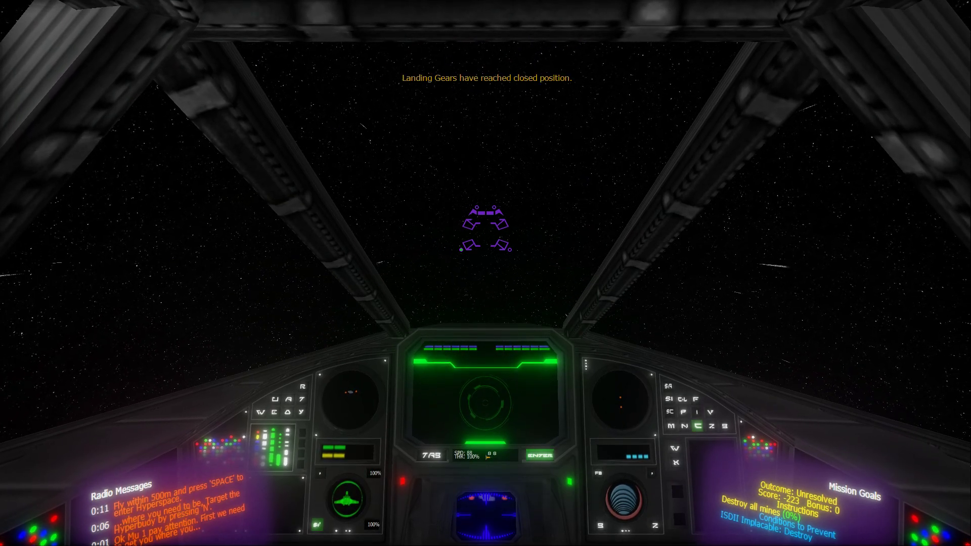
key("v")
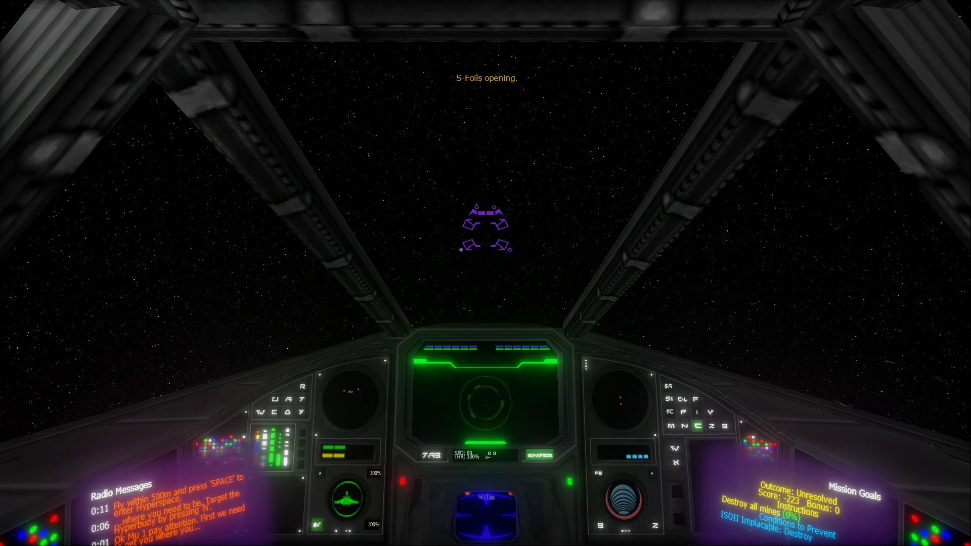